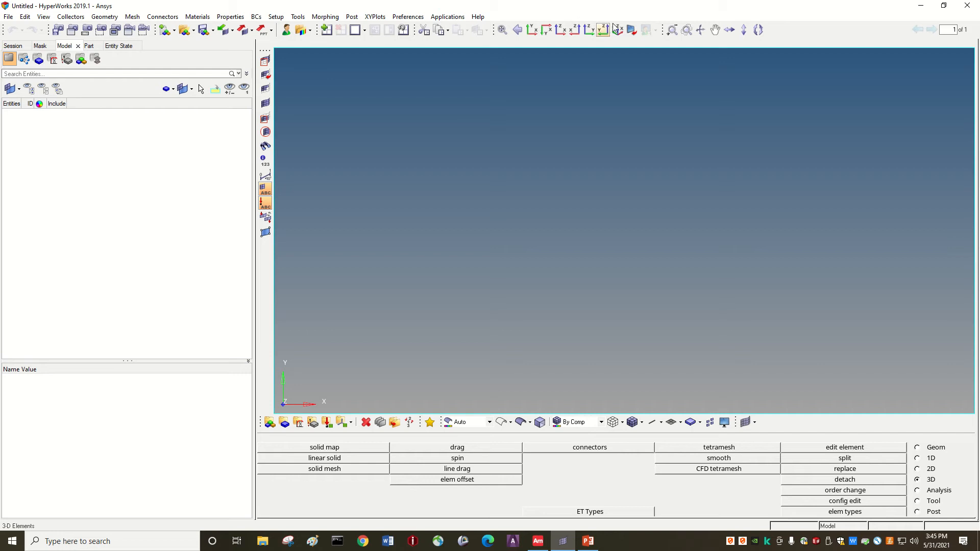
Minimize the untitled HyperWorks 2019.1 window to reveal the Windows desktop.
left_click(914, 9)
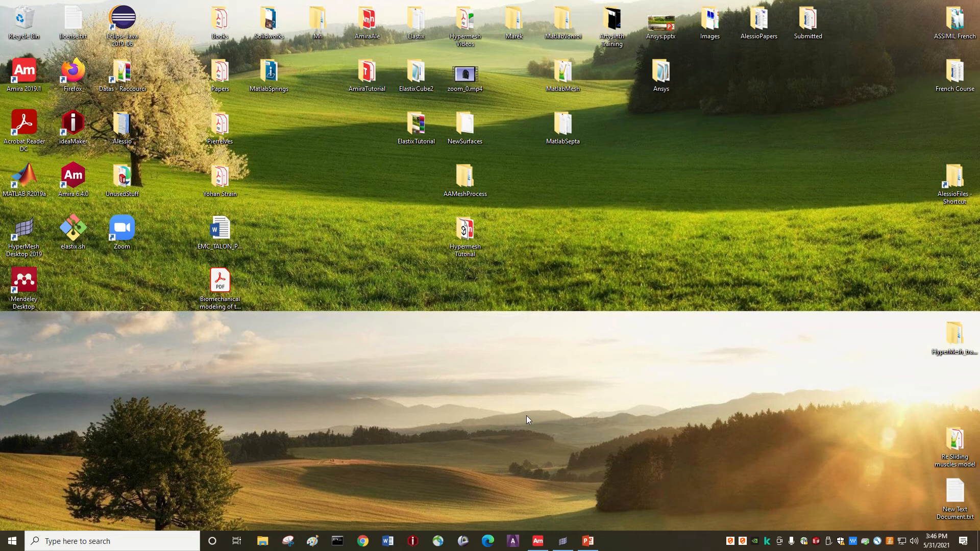
Restore the untitled HyperWorks session from the taskbar, showing the empty model.
left_click(566, 542)
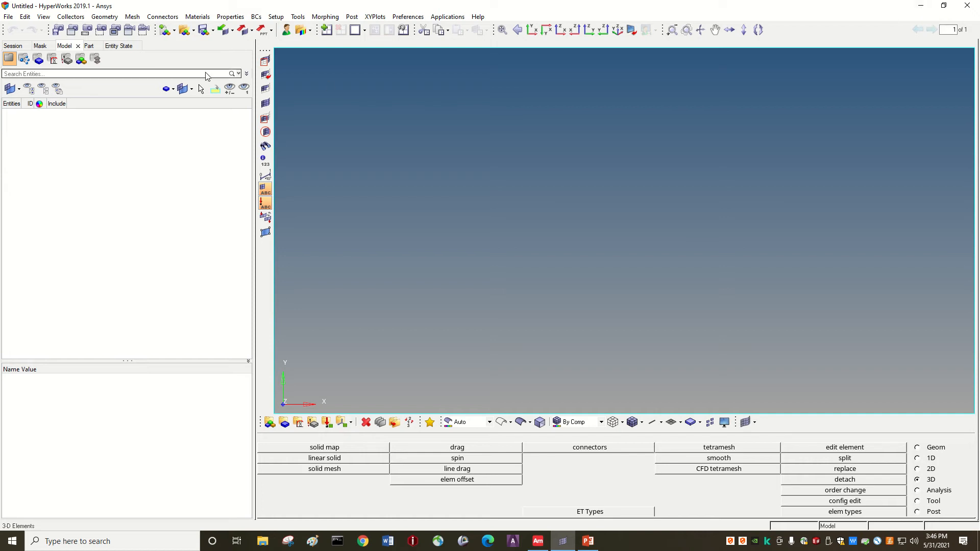
Set up an Import Solver Deck of HeelSurfacesSTL.stl with file type Stl.
left_click(252, 31)
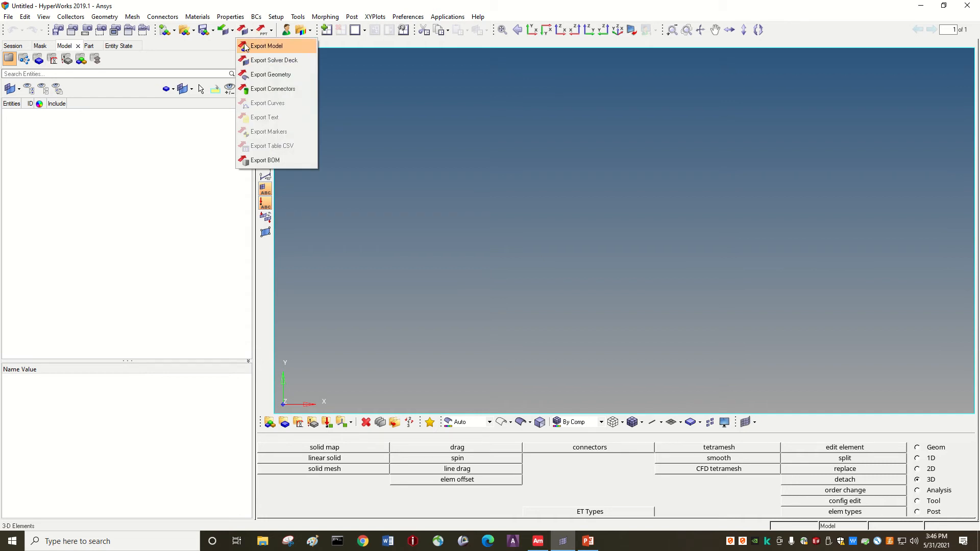
left_click(233, 31)
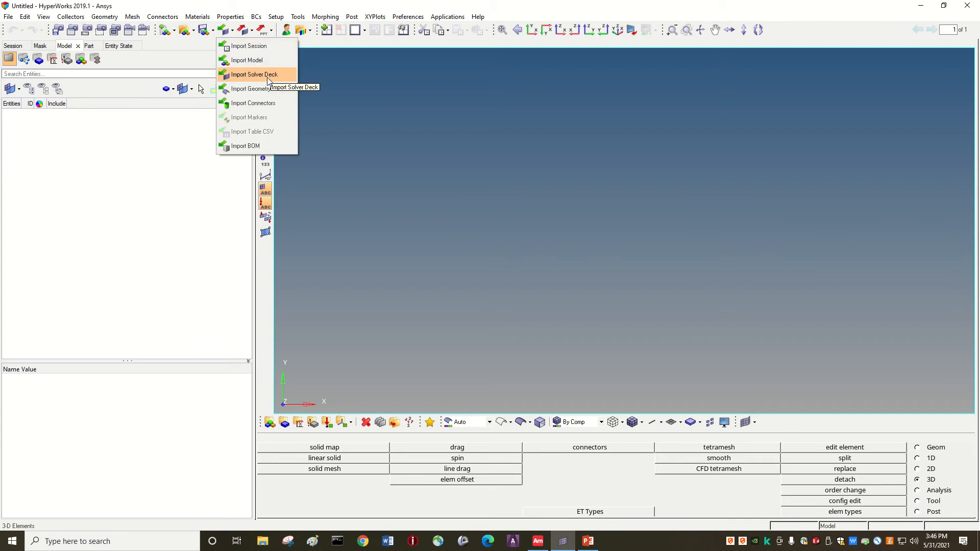
left_click(241, 75)
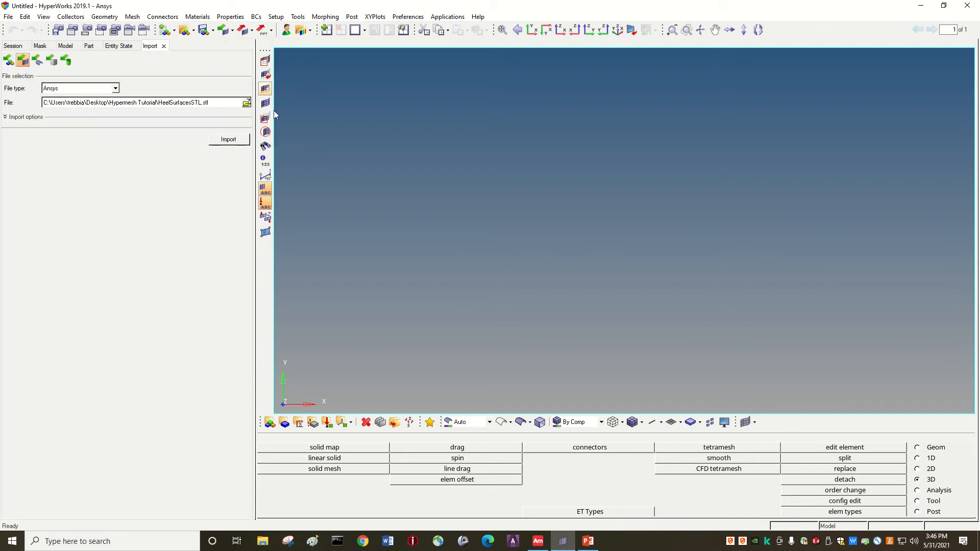
left_click(115, 89)
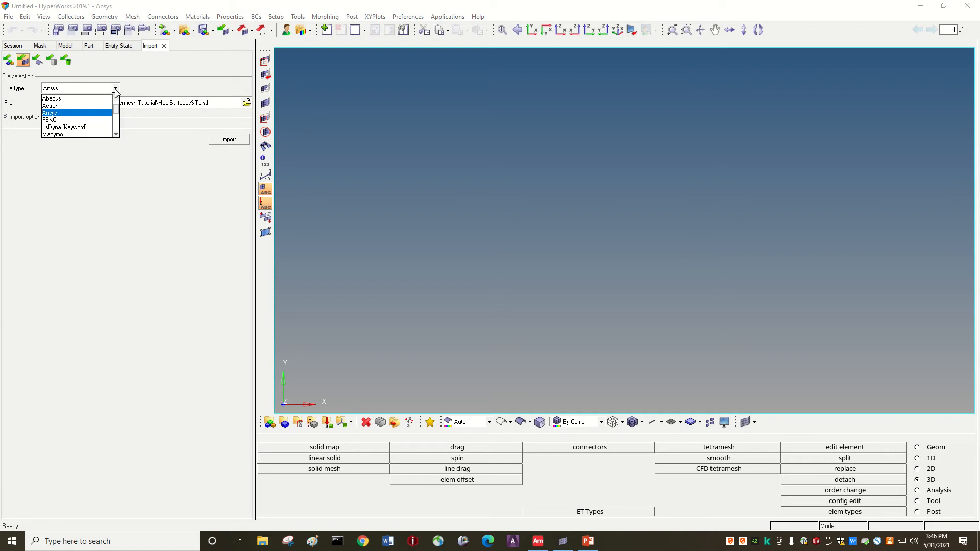
scroll(89, 107, "down", 3)
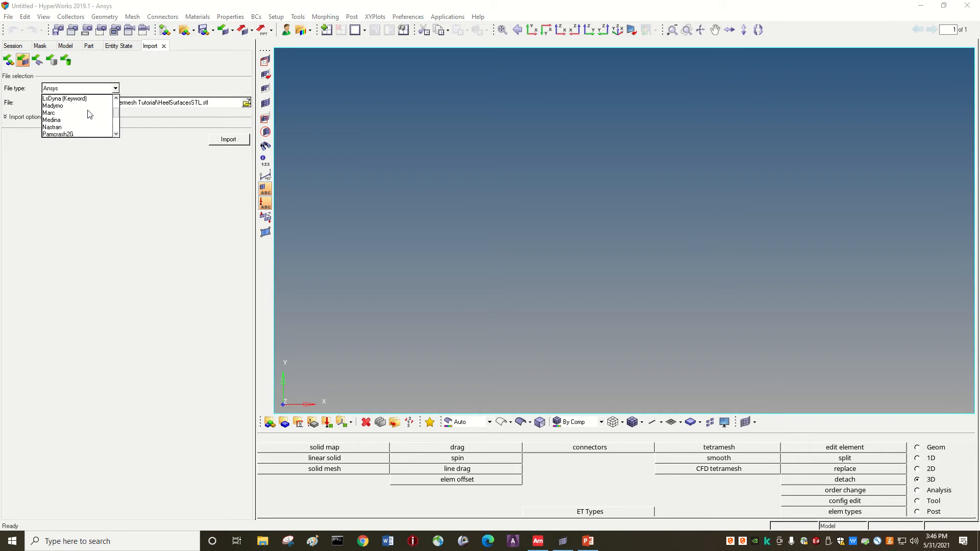
scroll(89, 116, "down", 3)
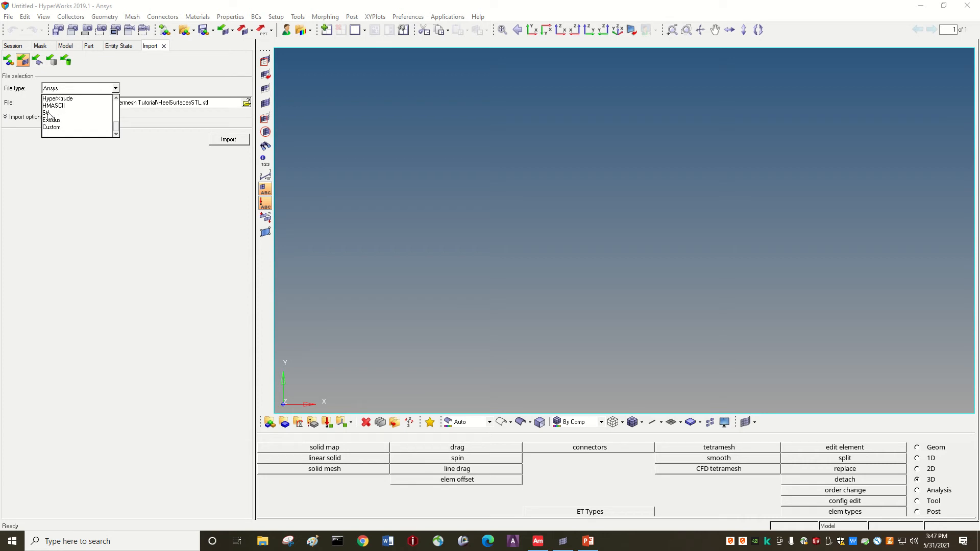
left_click(49, 113)
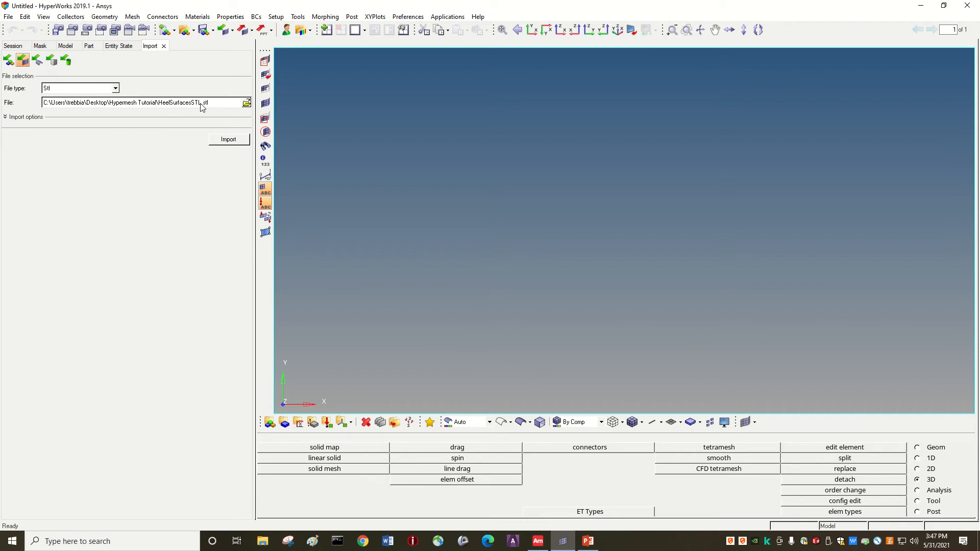
Import HeelSurfacesSTL.stl and rotate the red triangulated heel mesh to inspect it.
left_click(232, 139)
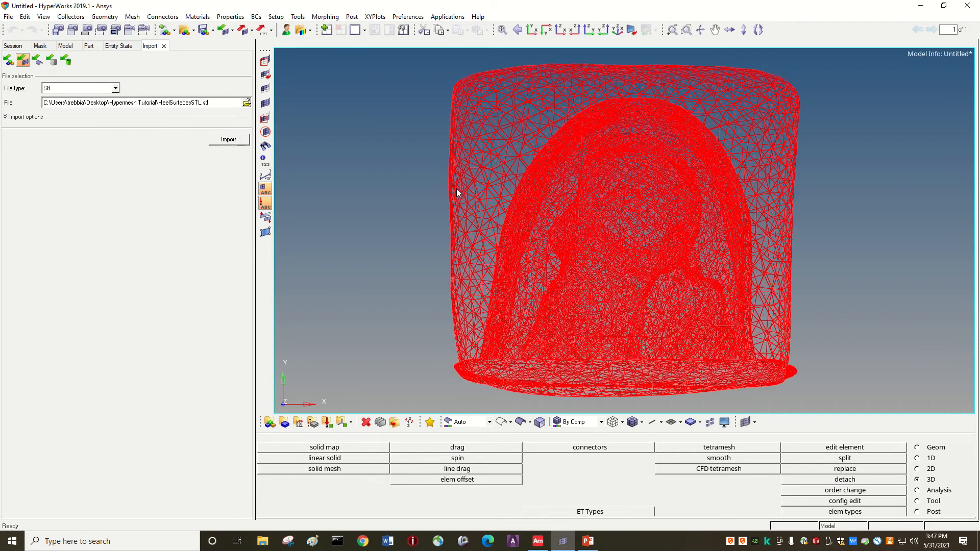
key("Up")
key("Up")
key("Up")
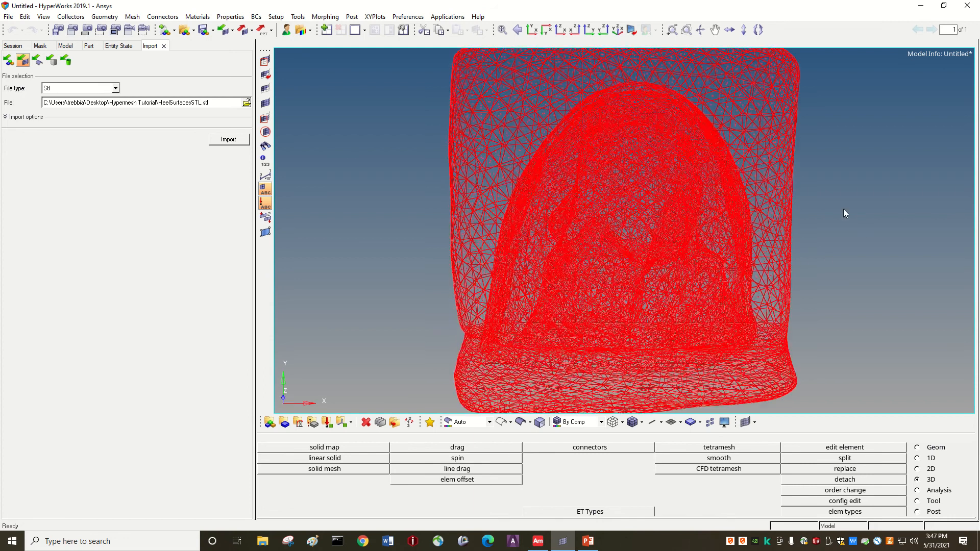
key("Left")
key("Left")
key("Left")
key("Left")
key("Up")
key("Left")
key("Left")
key("Left")
key("Left")
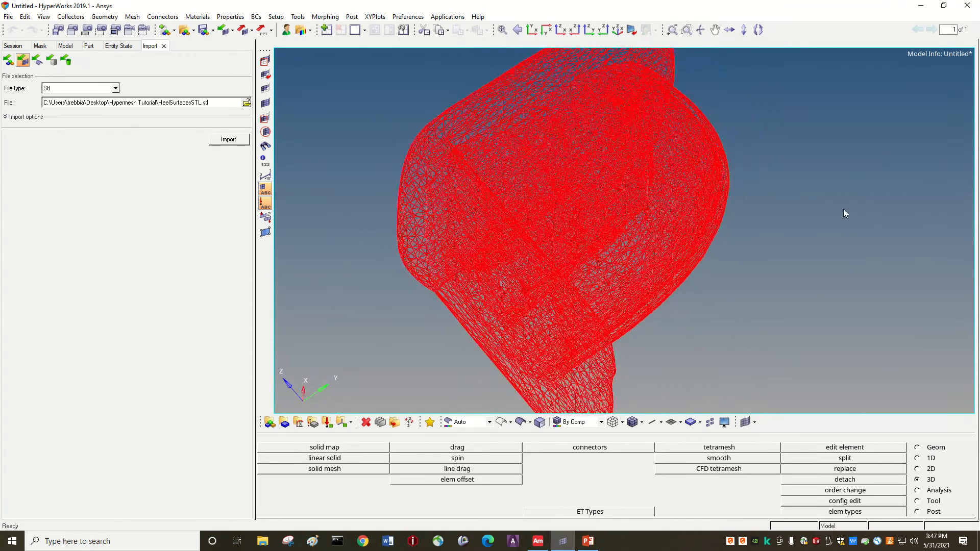
key("Down")
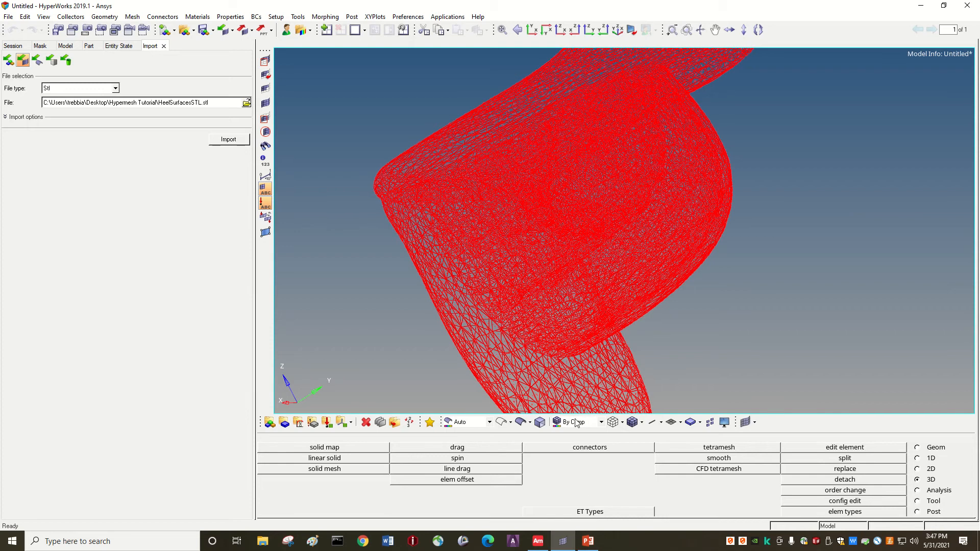
left_click(590, 546)
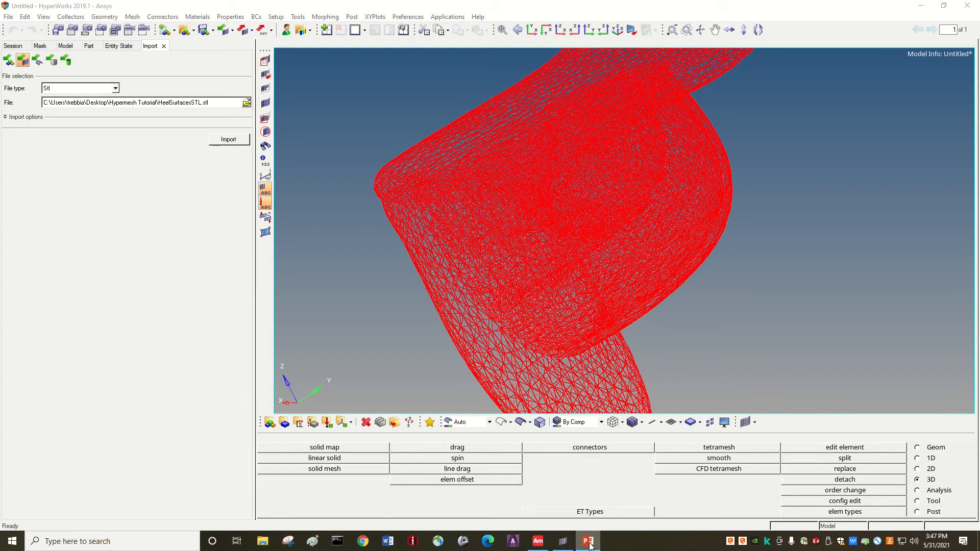
left_click(538, 541)
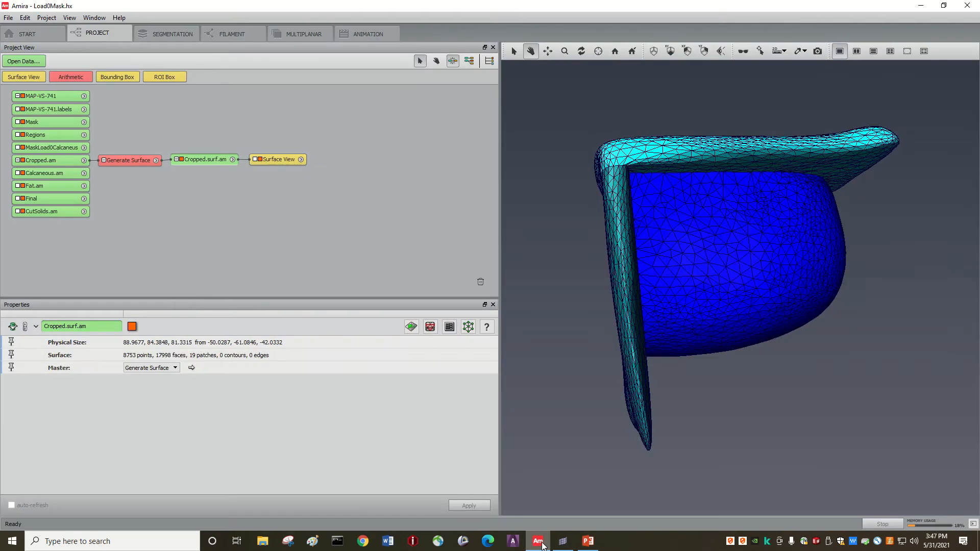
left_click_drag(669, 254, 714, 296)
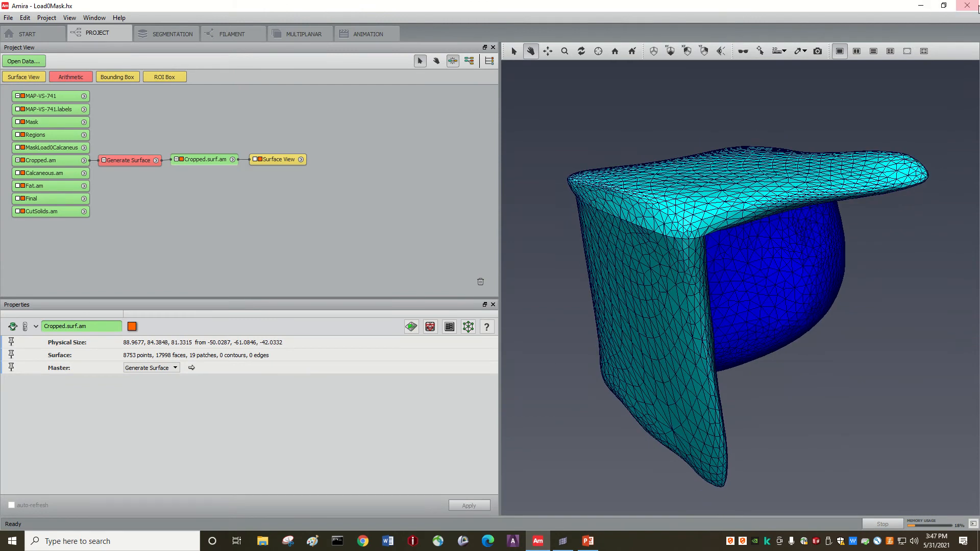
left_click(928, 11)
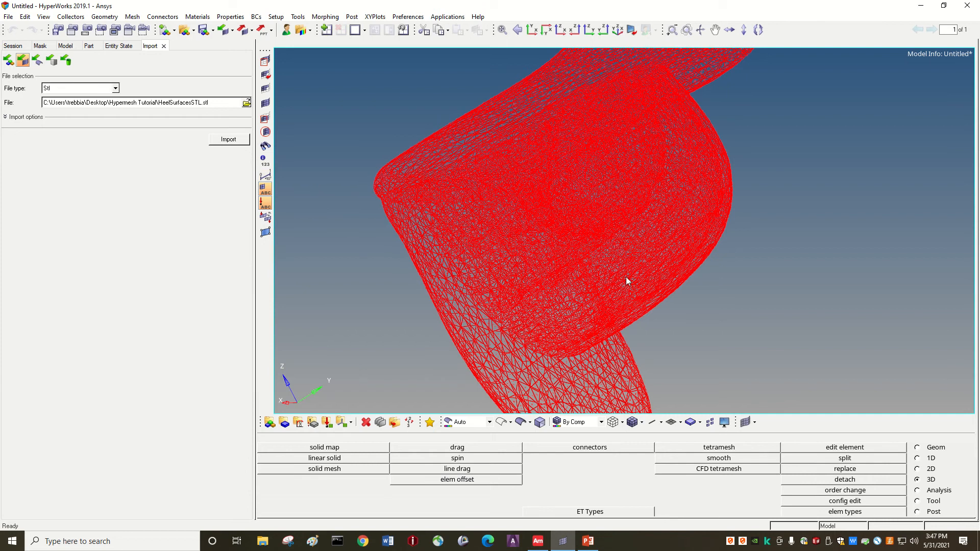
Switch the heel mesh to Shaded Elements and Mesh Lines and turn it around.
key("Right")
key("Right")
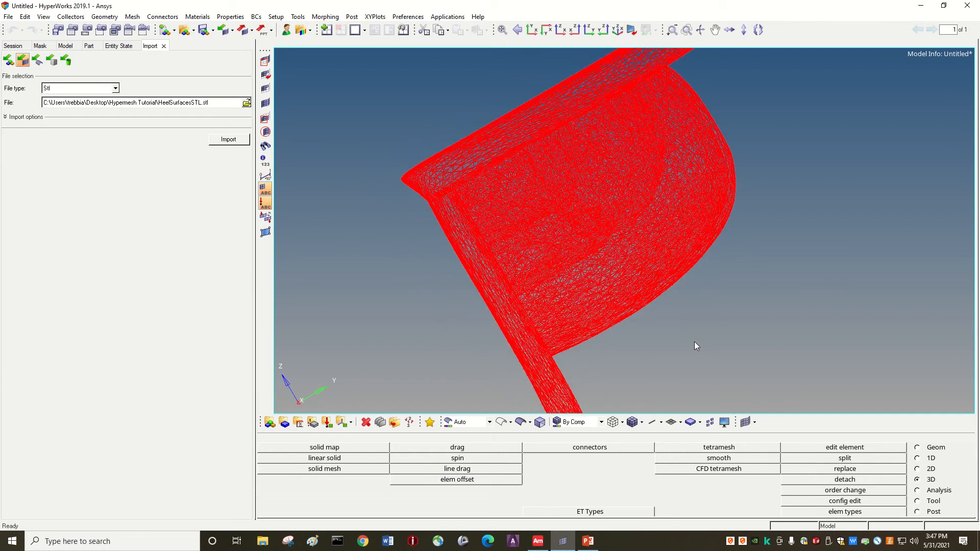
left_click(631, 423)
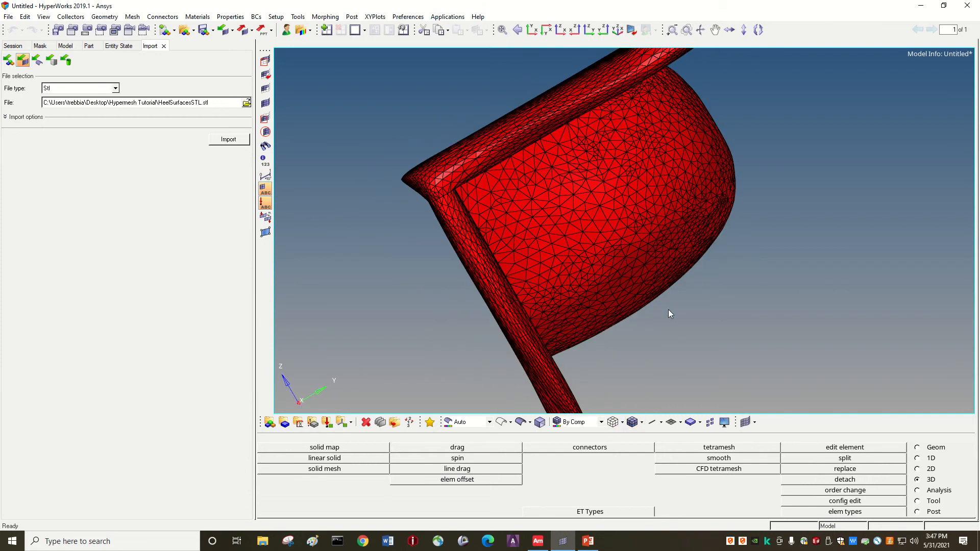
key("Right")
key("Right")
key("Right")
key("Up")
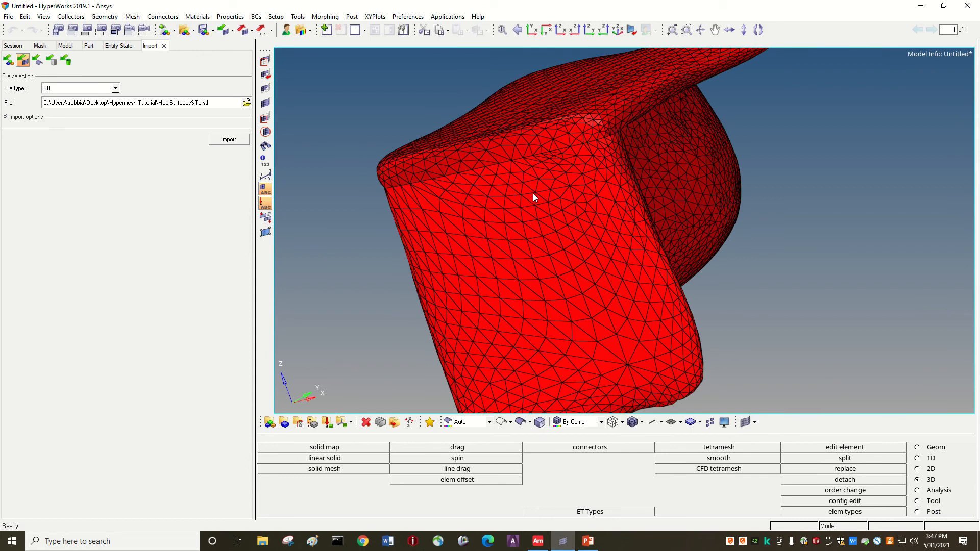
key("Left")
key("Left")
key("Left")
key("Left")
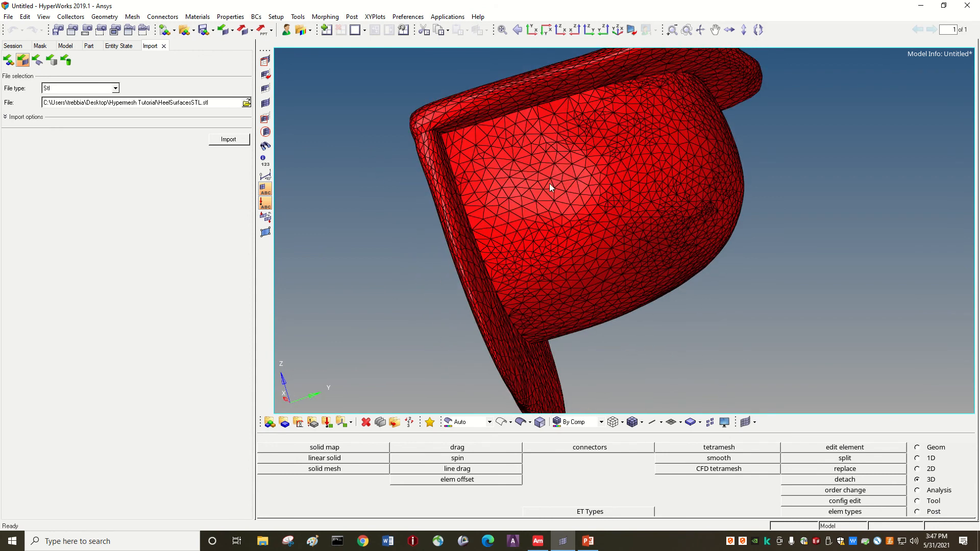
key("Left")
key("Left")
key("Left")
key("Left")
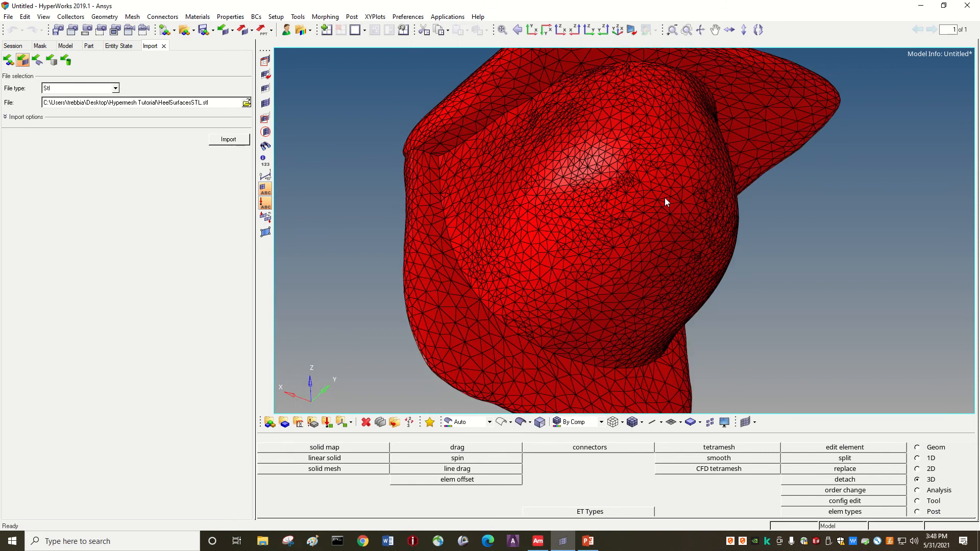
key("Left")
key("Left")
key("Left")
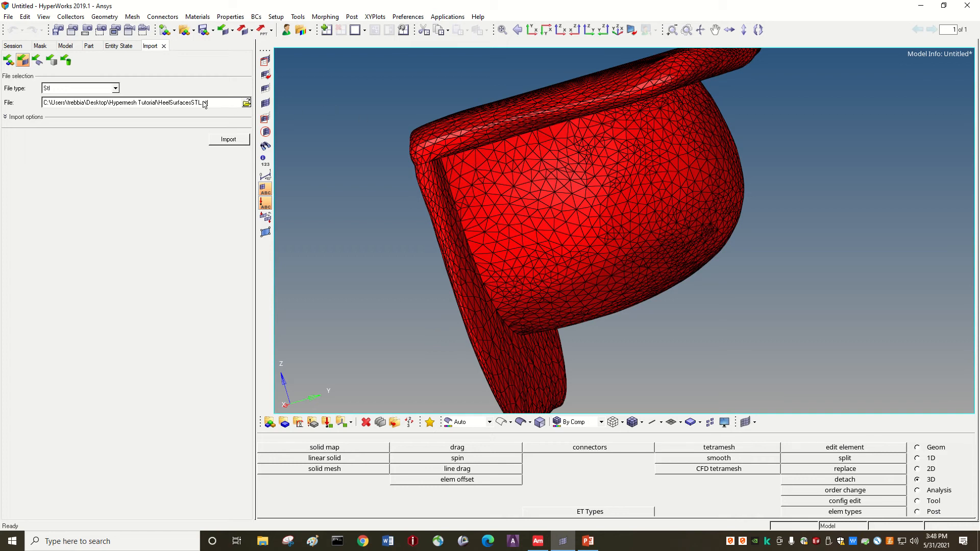
Import HeelSurfaces.hmascii as HMASCII and close the 0-error, 1-warning message.
left_click(116, 88)
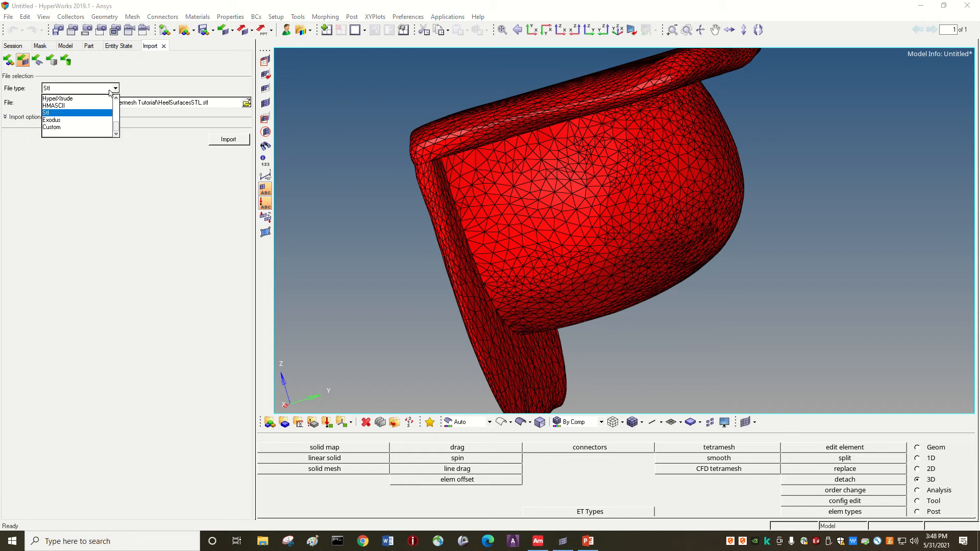
left_click(76, 105)
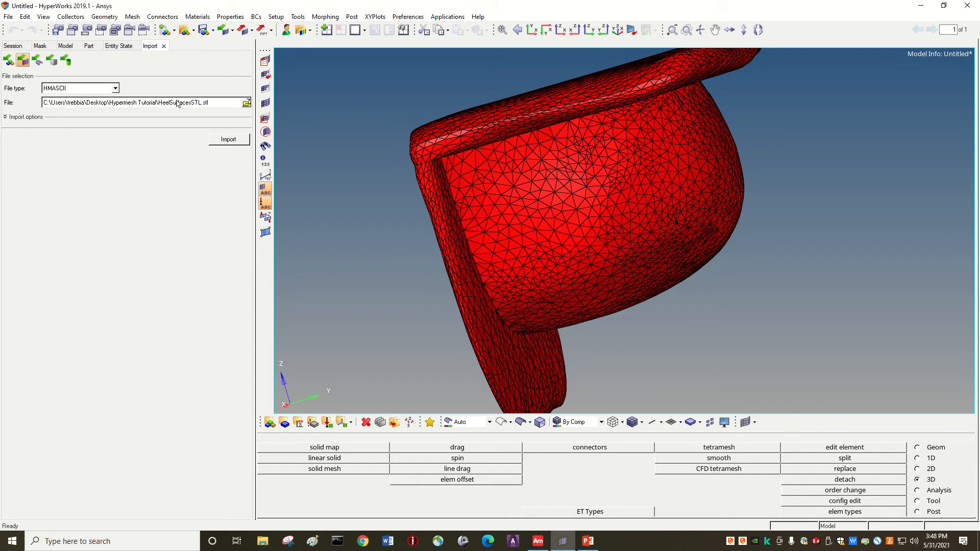
left_click(246, 103)
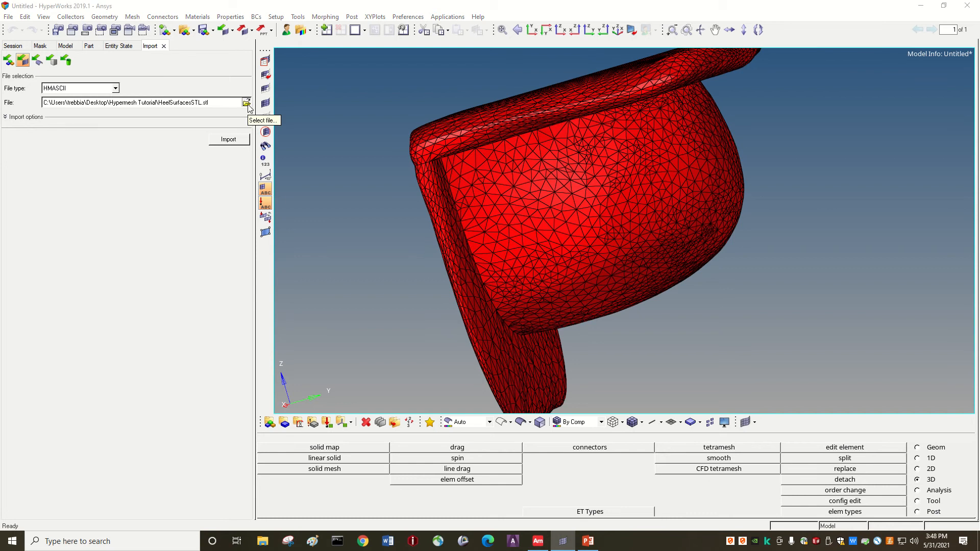
left_click(571, 328)
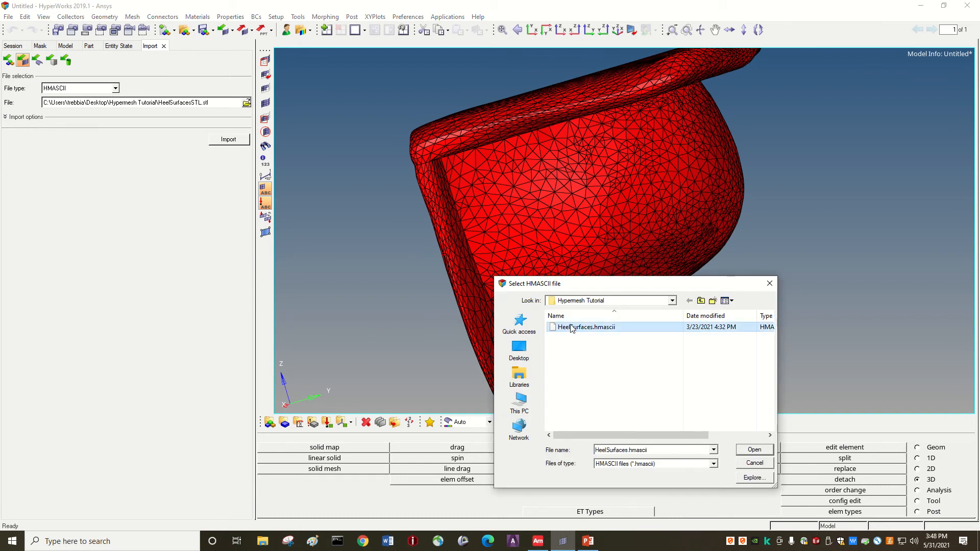
left_click(754, 449)
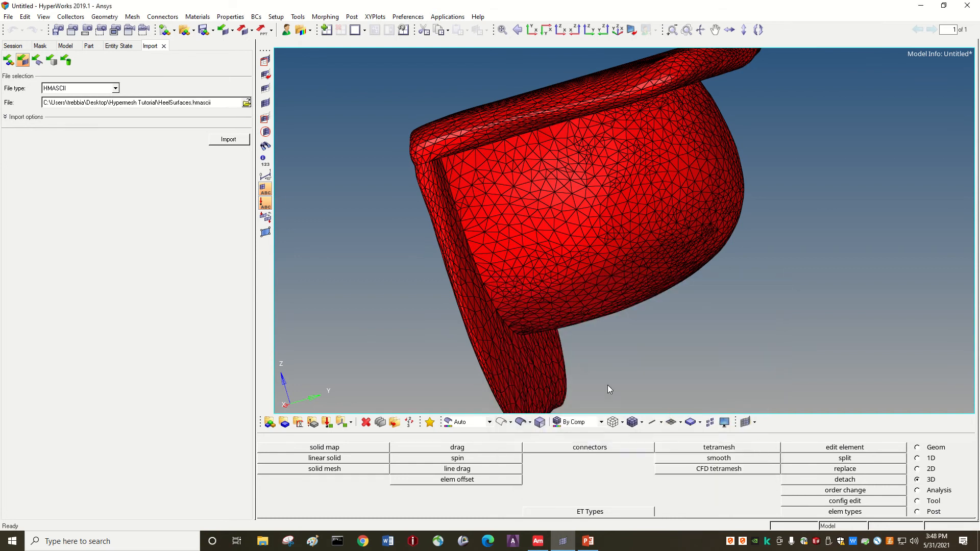
left_click(229, 141)
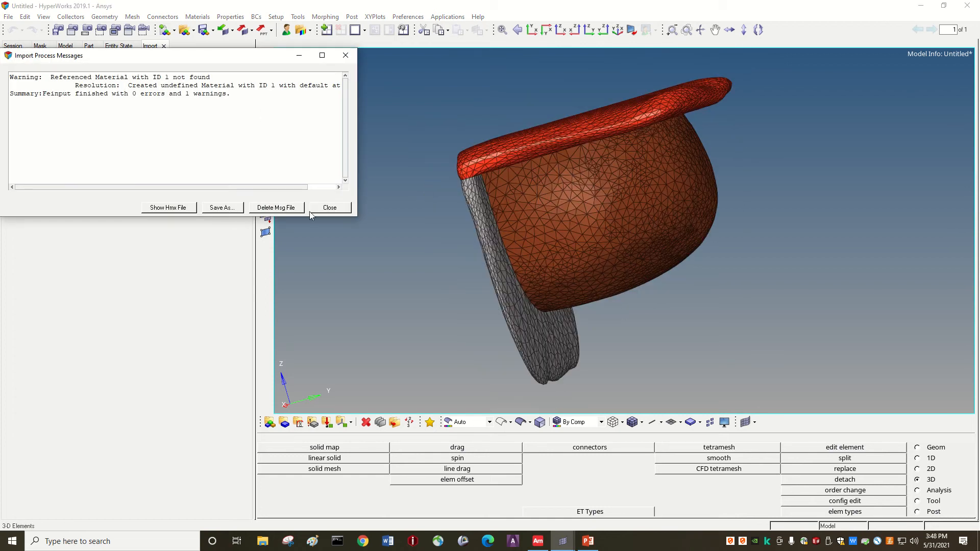
left_click(330, 207)
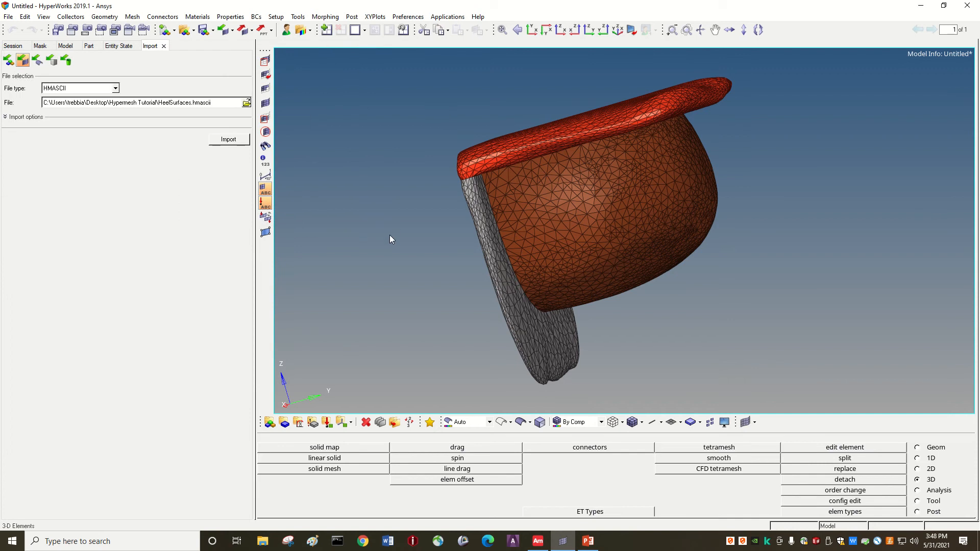
Rotate the heel to face its grey cut side and expand Components (20) in the Model browser.
left_click_drag(390, 235, 577, 119, "ctrl")
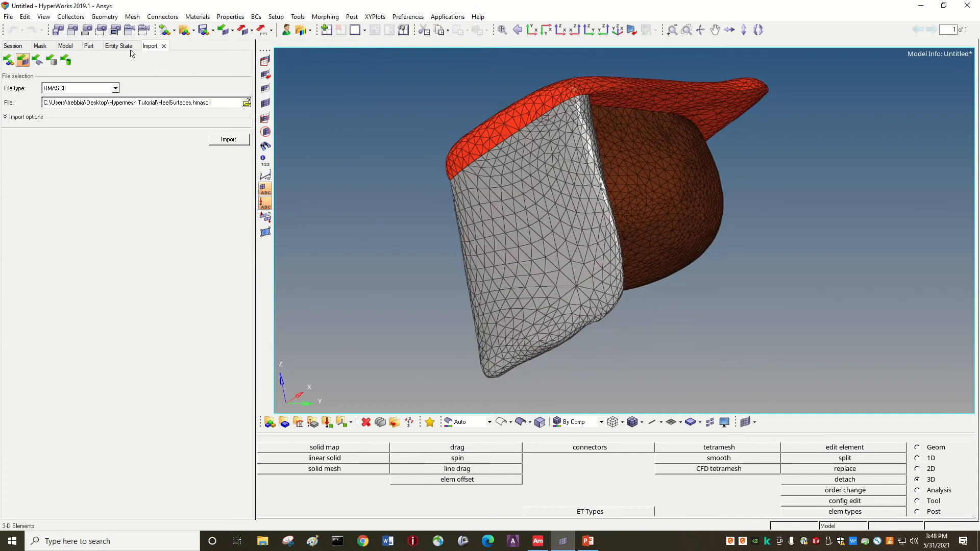
left_click(65, 46)
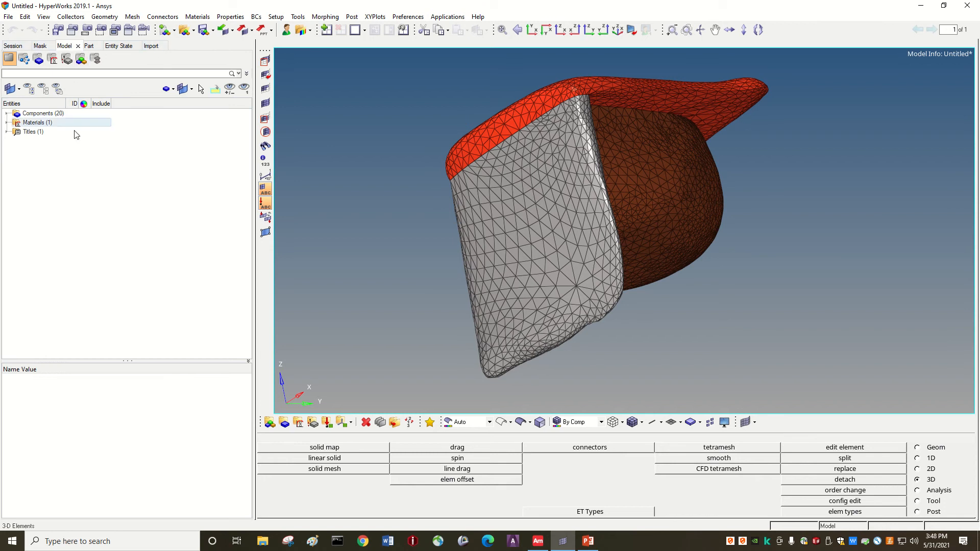
left_click(7, 114)
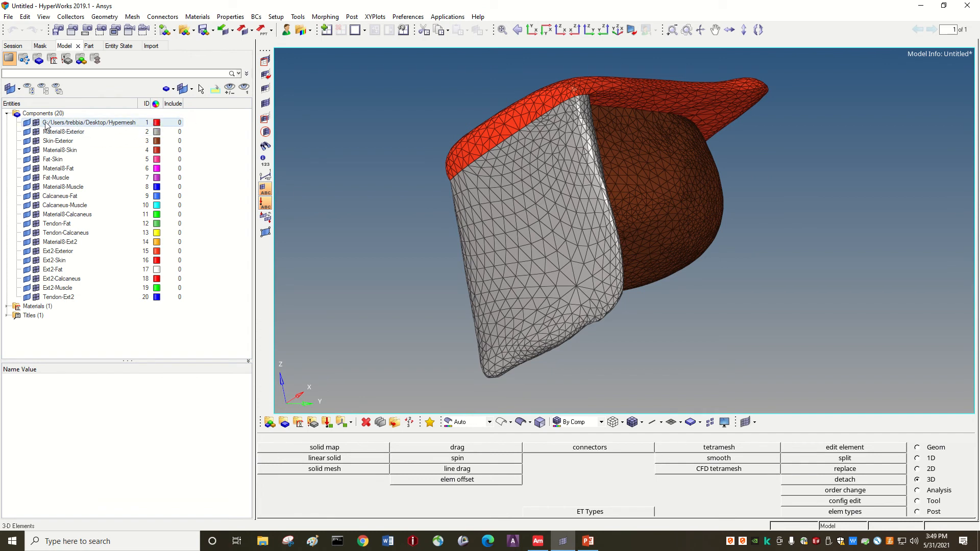
Delete the first, file-path-named component (17998 elements), leaving 19 components.
right_click(80, 124)
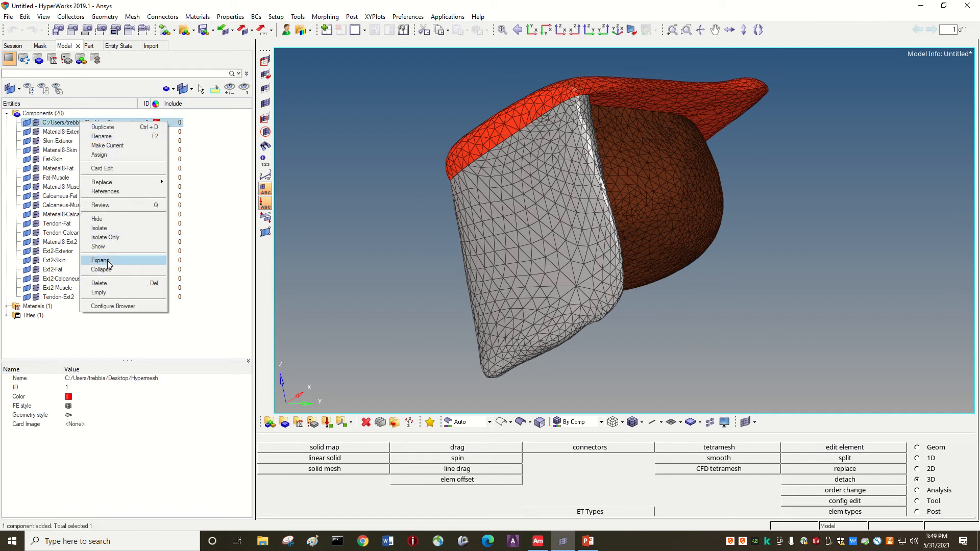
left_click(101, 283)
left_click(464, 307)
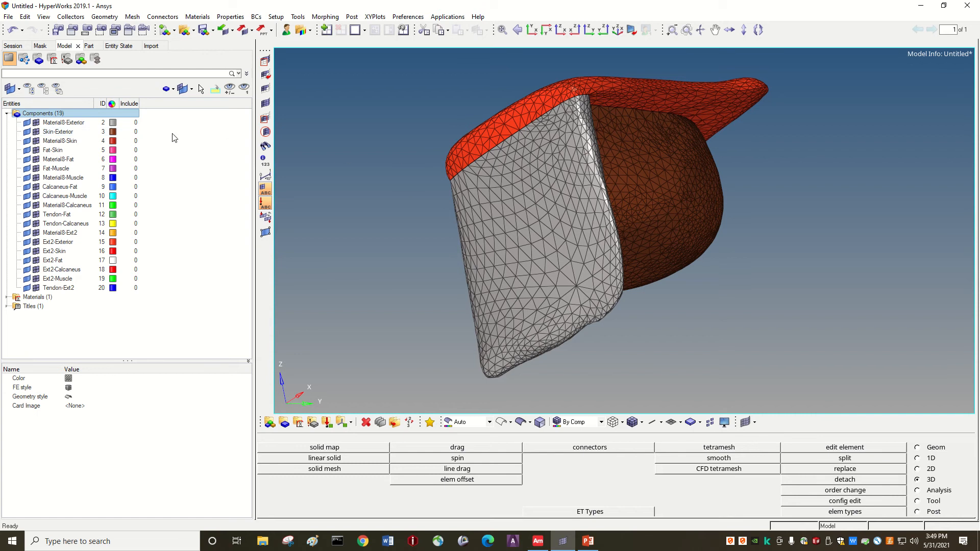
Toggle Material8-Exterior's visibility to check it, then delete that component.
left_click(113, 125)
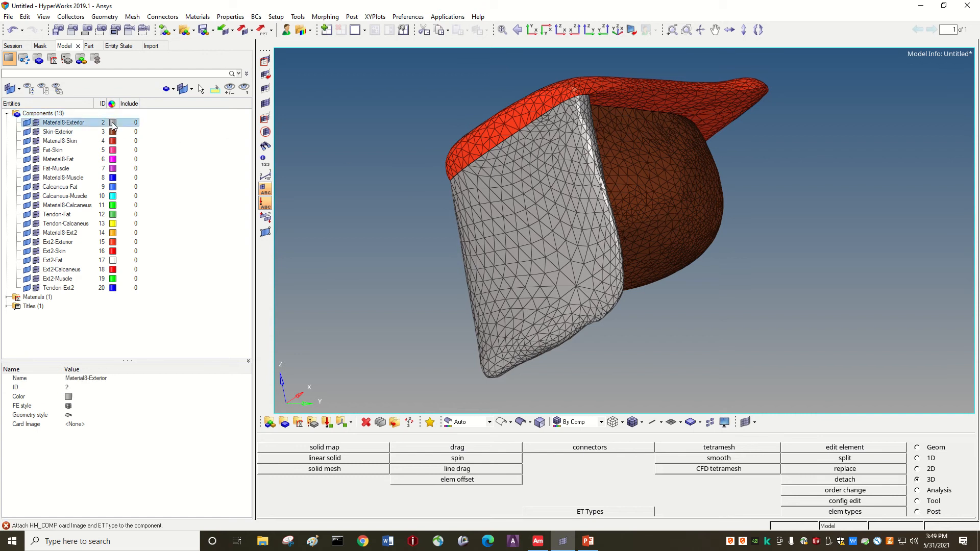
left_click(39, 125)
left_click(36, 123)
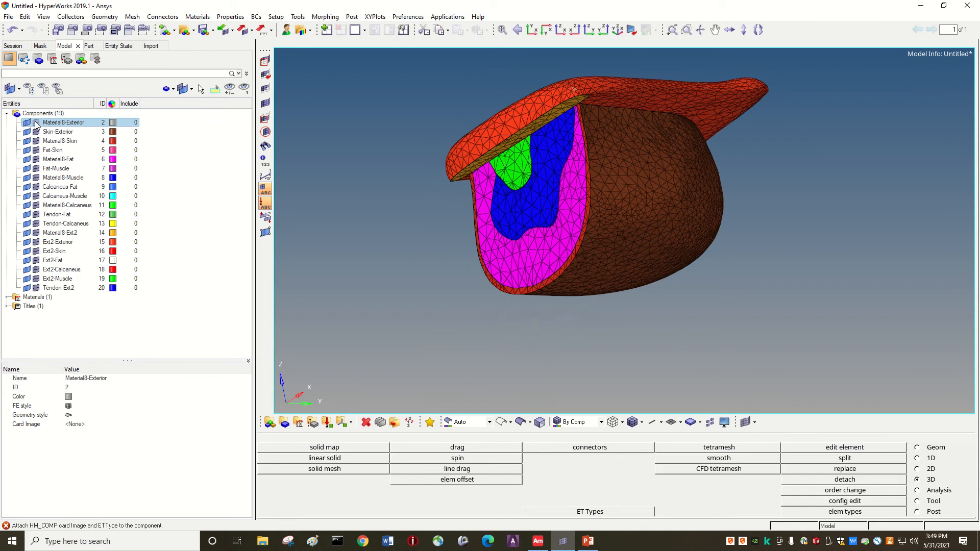
left_click(36, 123)
left_click(36, 123)
left_click(36, 123)
right_click(77, 124)
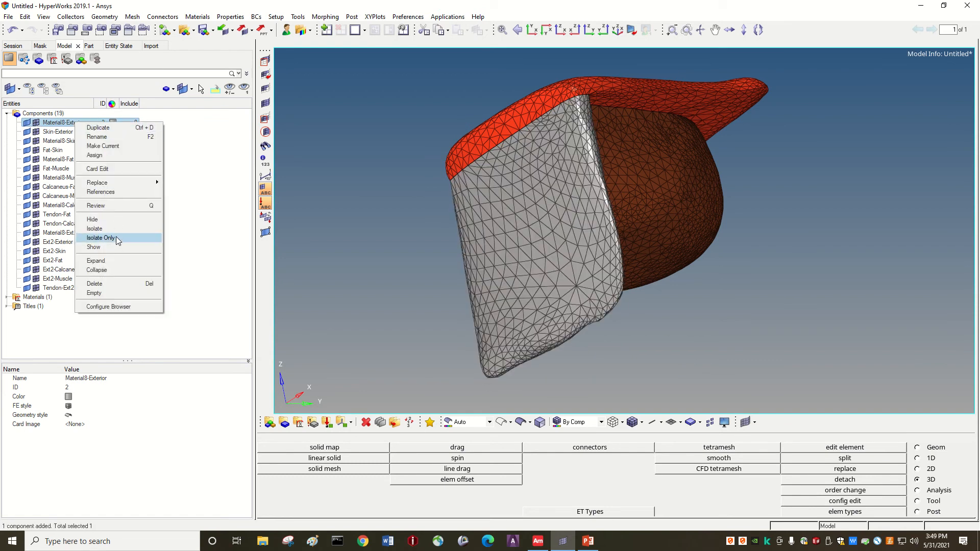
left_click(94, 284)
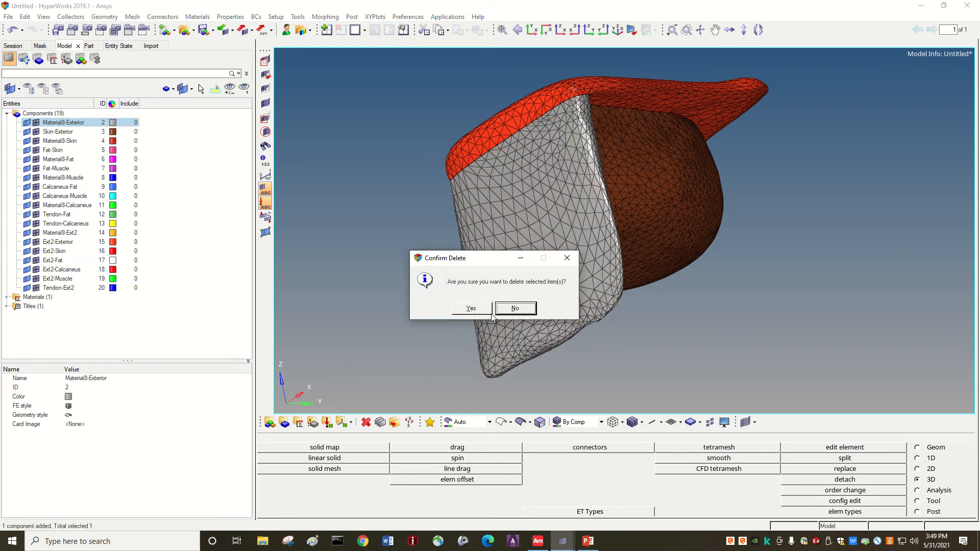
left_click(467, 308)
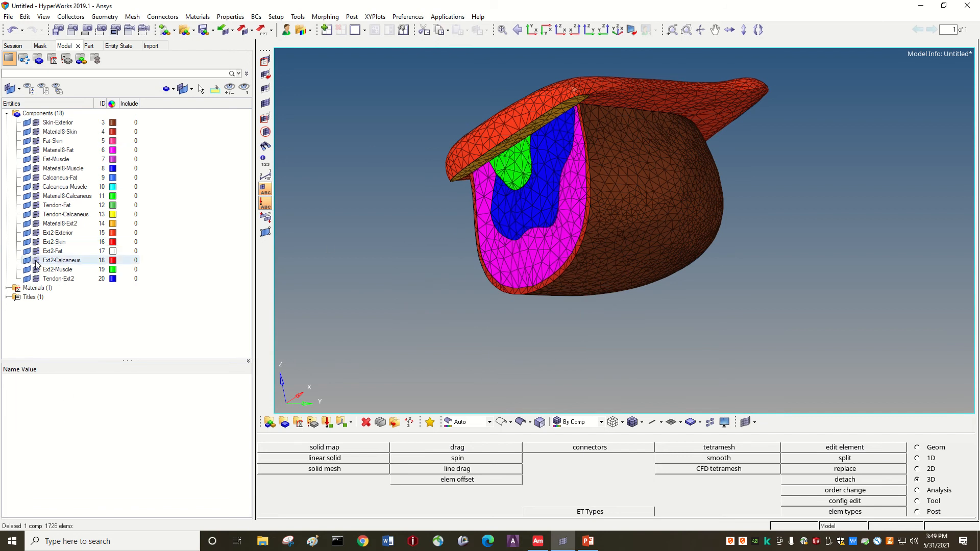
Delete the Ext2-Exterior component and choose Delete for Material8-Ext2.
left_click(36, 233)
left_click(37, 233)
left_click(56, 234)
right_click(57, 234)
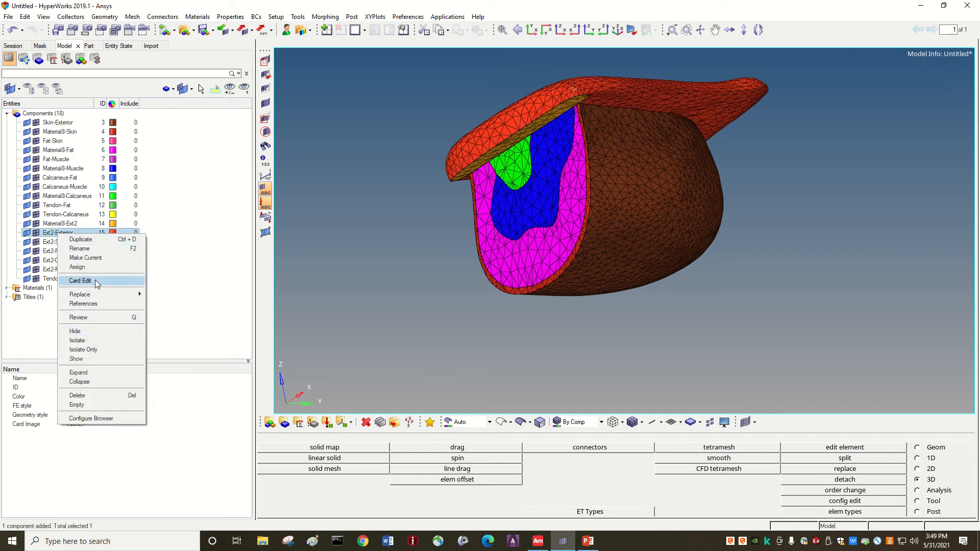
left_click(81, 396)
left_click(483, 311)
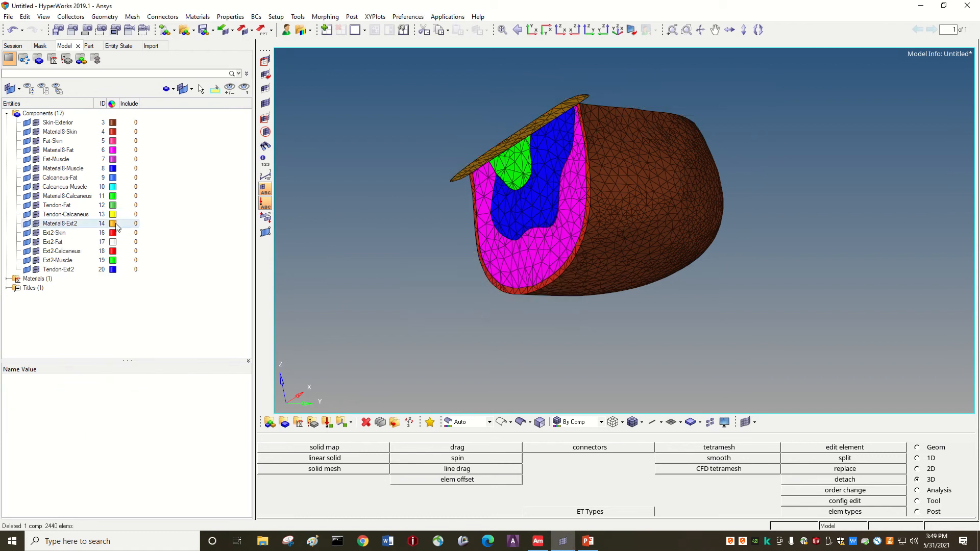
right_click(51, 225)
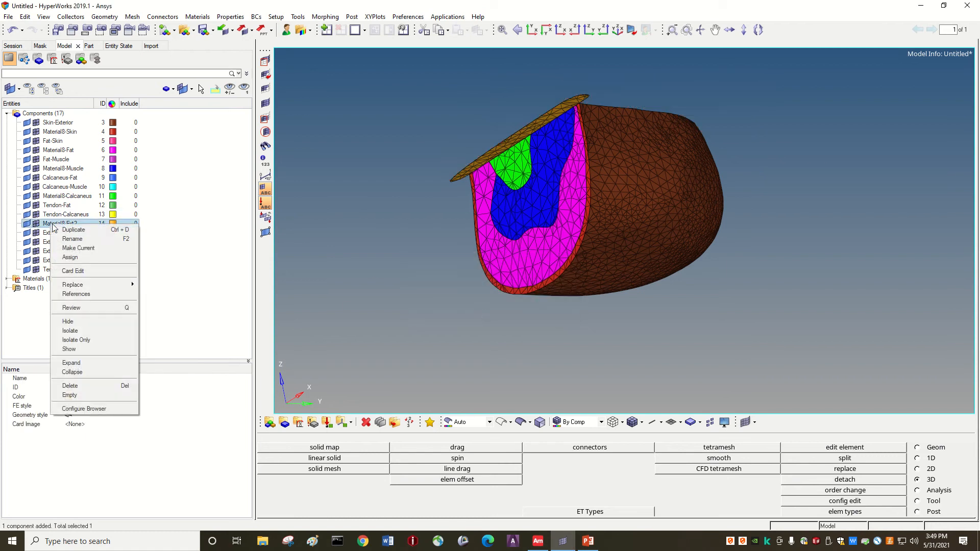
left_click(77, 385)
Confirm the Material8-Ext2 deletion and turn the model to view its magenta, blue, green and red layers.
left_click(464, 308)
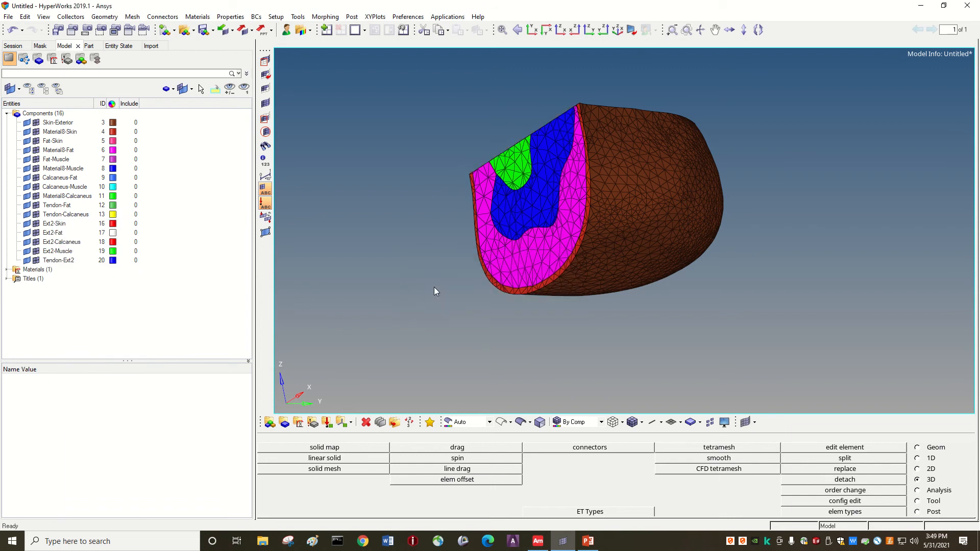
left_click_drag(445, 277, 437, 250, "ctrl")
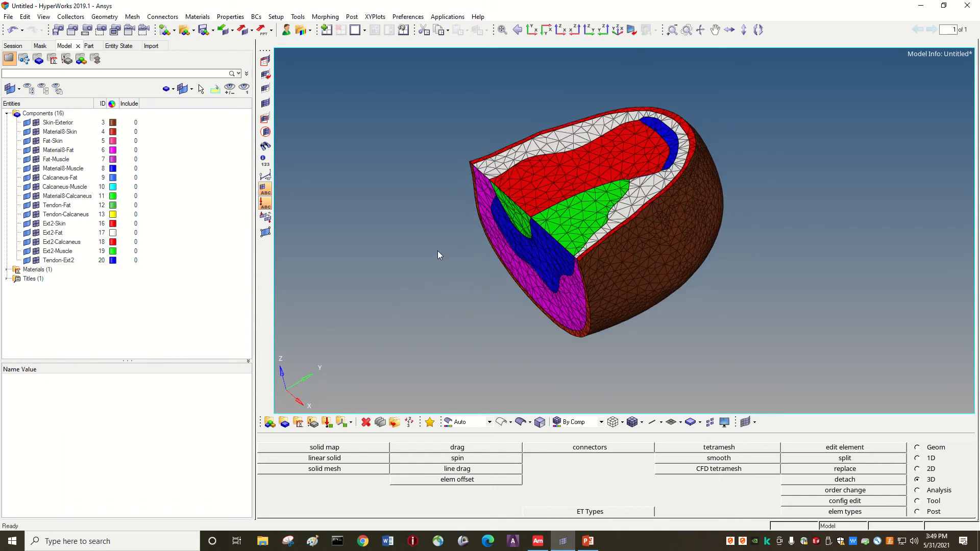
key("Up")
key("Right")
key("Right")
key("Right")
key("Right")
key("Right")
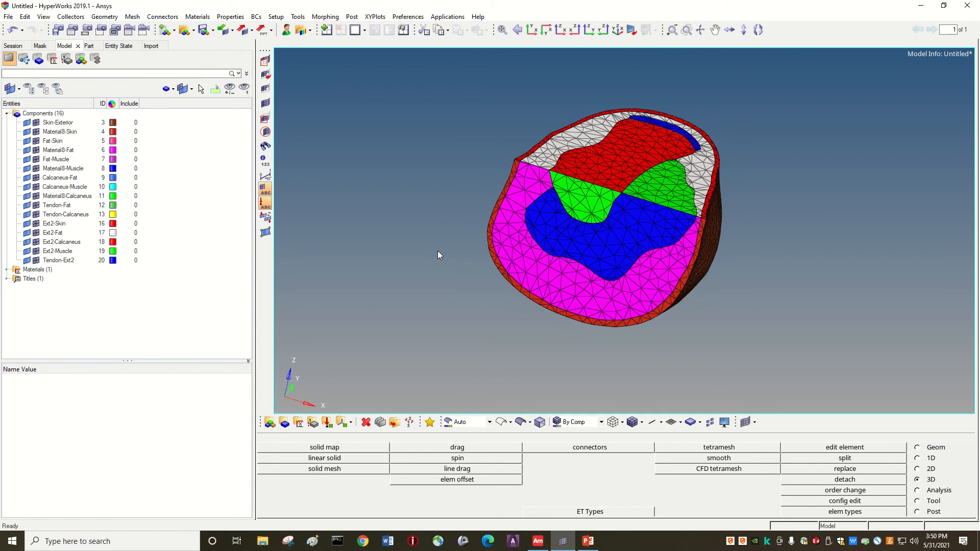
key("Right")
key("Left")
key("Left")
key("Left")
key("Left")
key("Down")
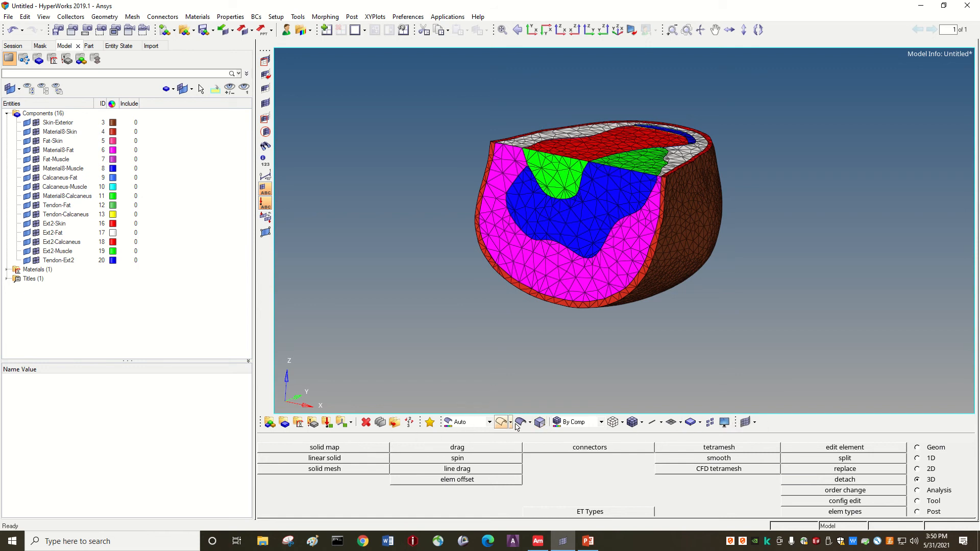
Toggle wireframe, return to shaded with mesh lines, and set element colour to By 3D Topo.
left_click(613, 423)
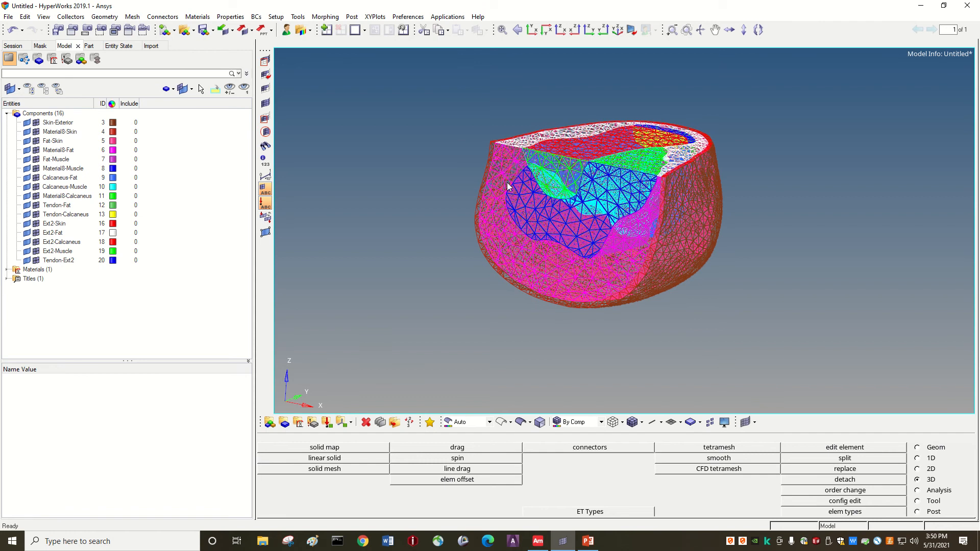
left_click(633, 423)
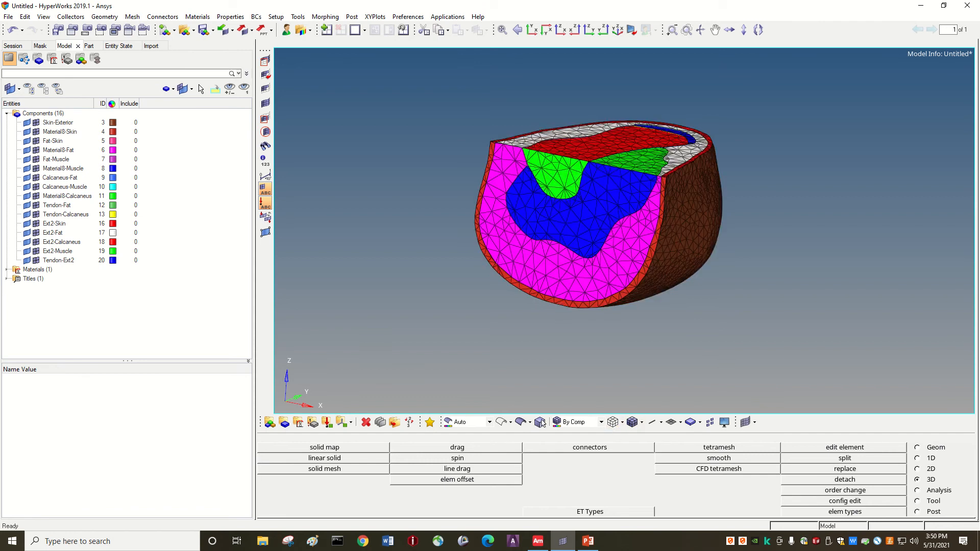
left_click(489, 422)
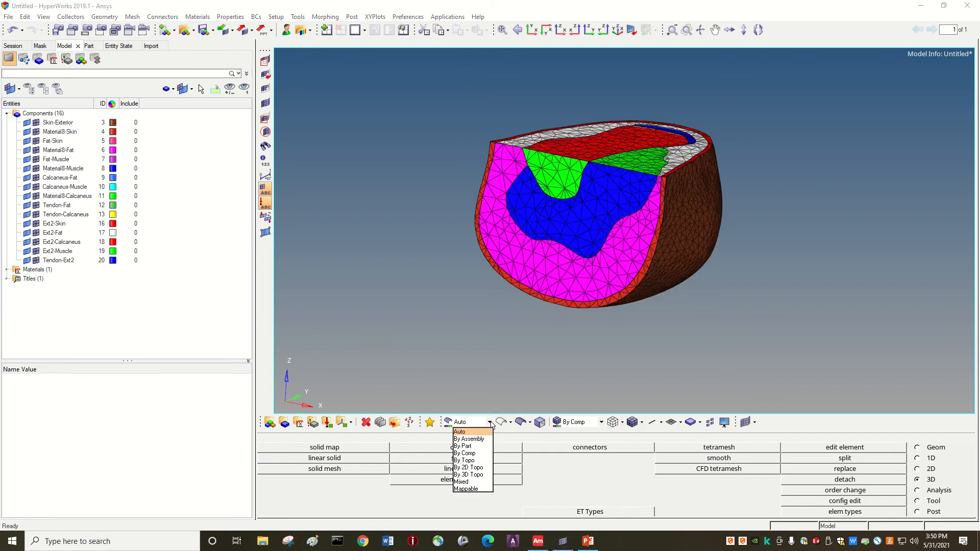
left_click(468, 456)
left_click(489, 421)
left_click(469, 467)
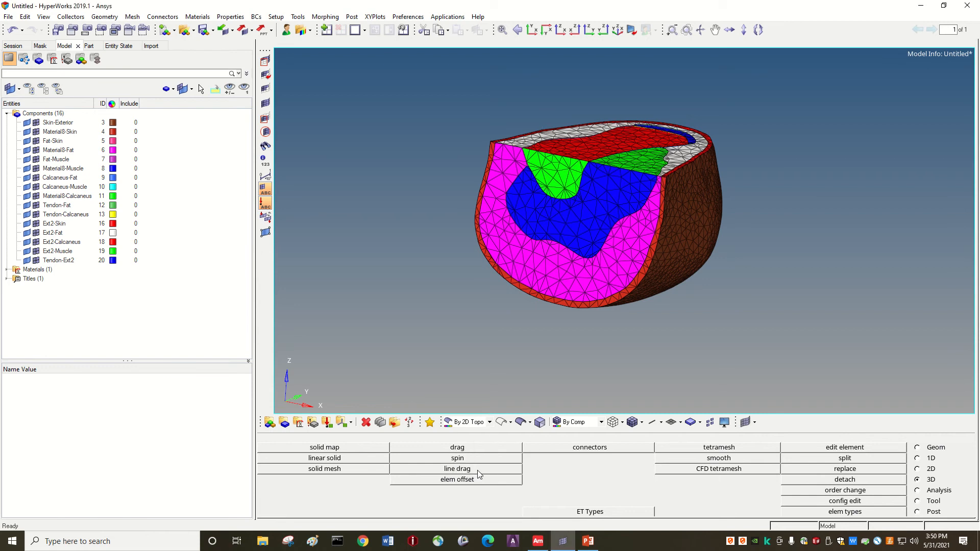
left_click(488, 422)
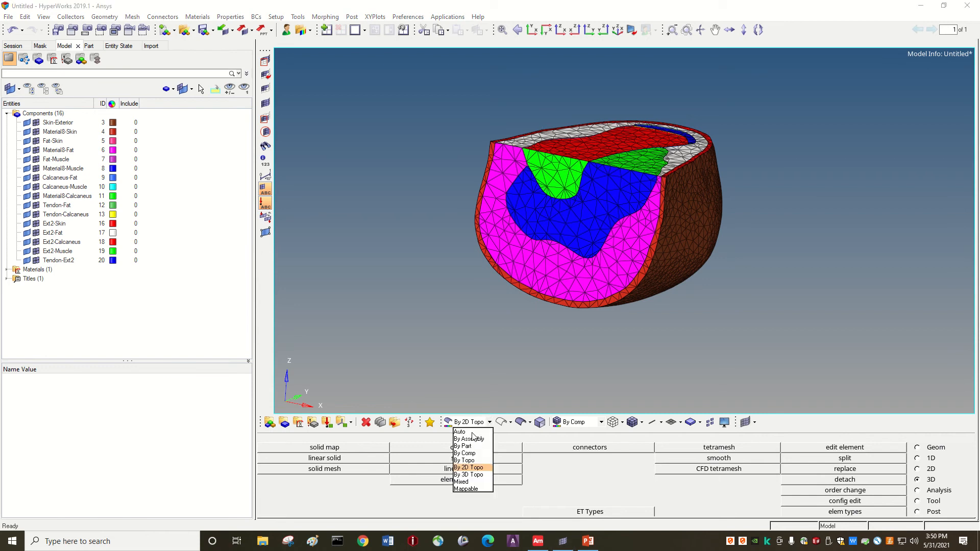
left_click(468, 475)
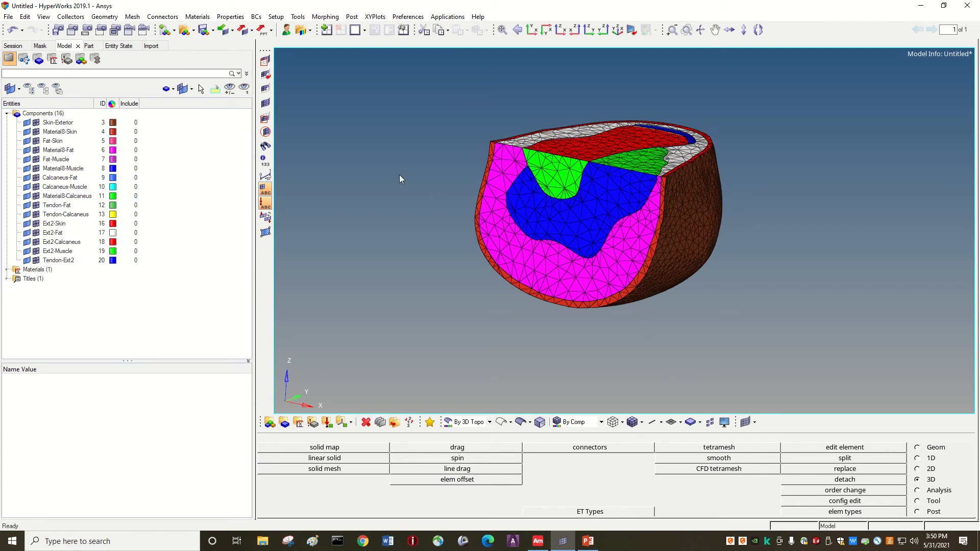
Browse the Mask and Session browsers, then return to the Model component list.
left_click(41, 46)
left_click(64, 46)
left_click(13, 46)
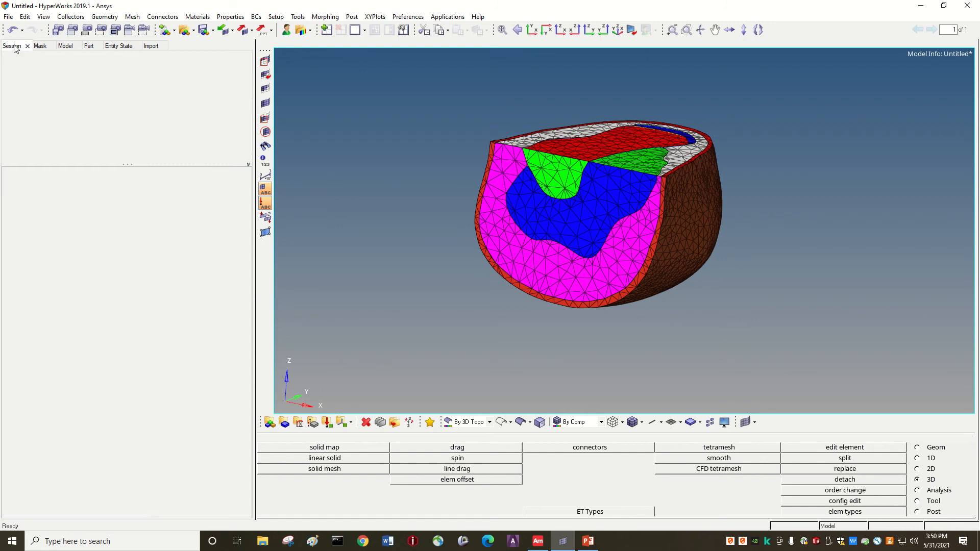
left_click(64, 46)
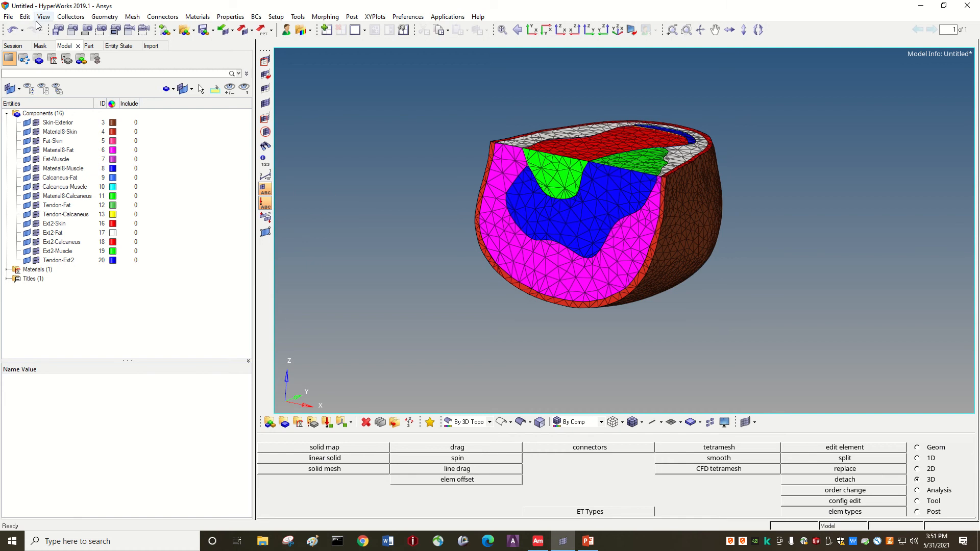
left_click(131, 17)
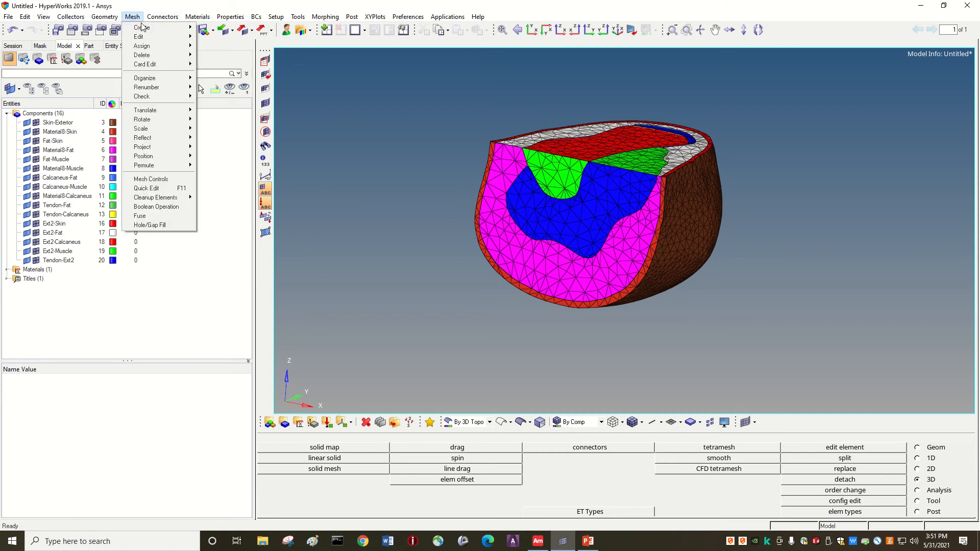
mouse_move(153, 28)
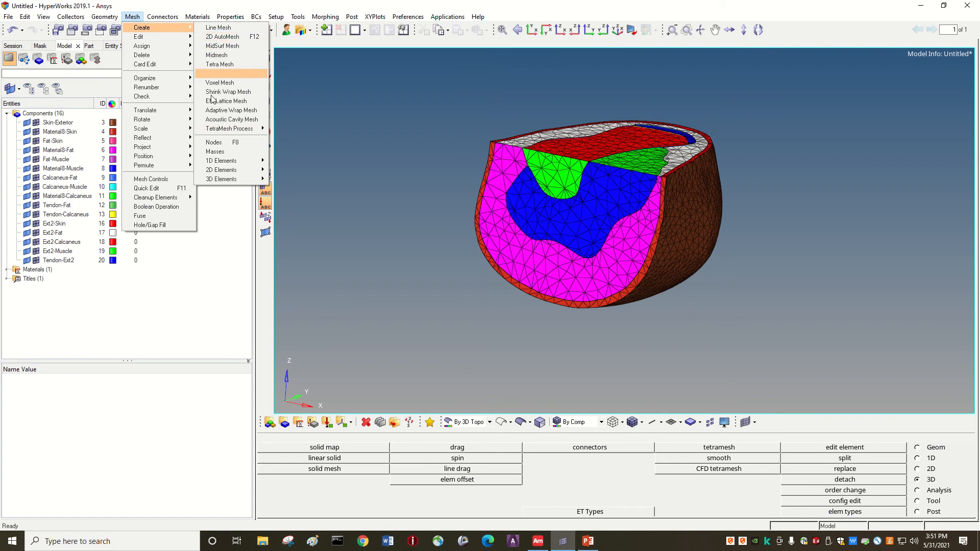
mouse_move(105, 19)
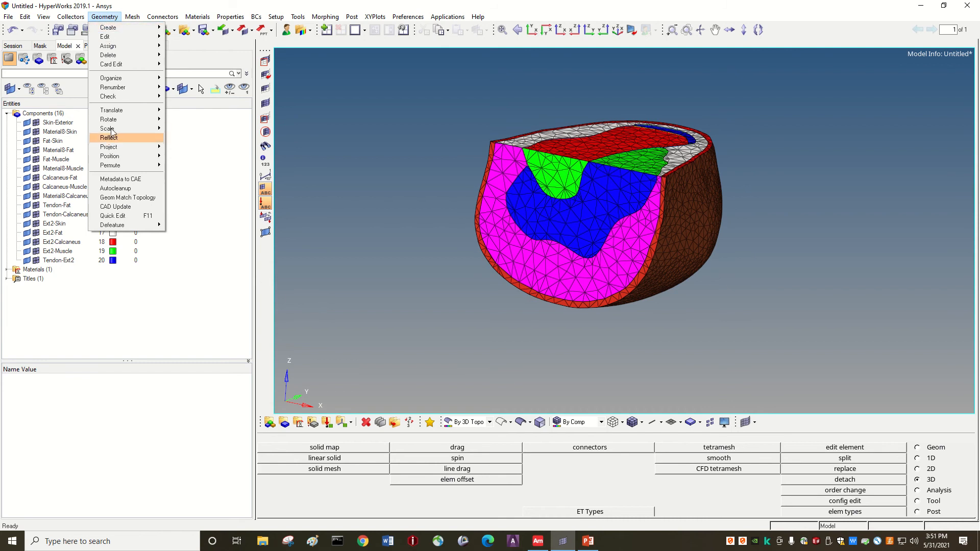
mouse_move(122, 57)
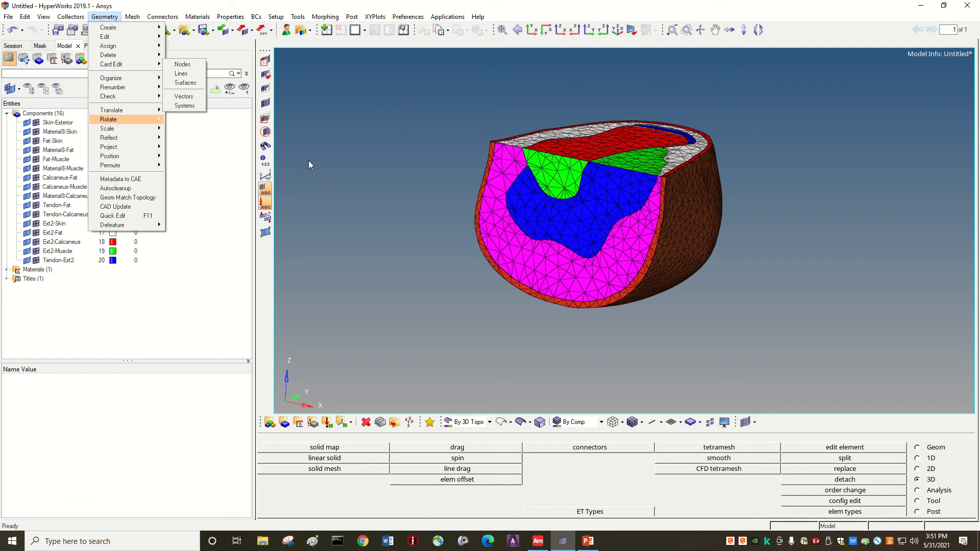
left_click(336, 160)
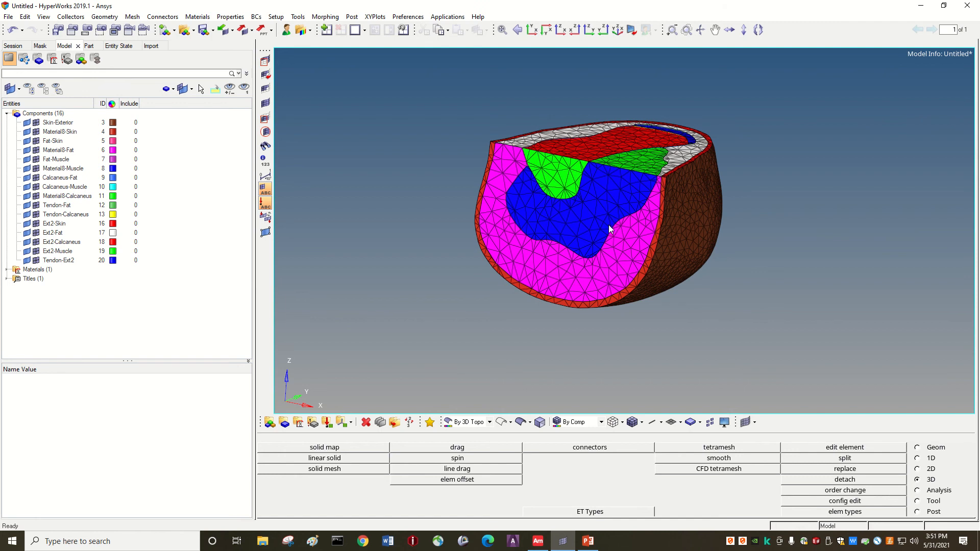
Turn off the Material8-Fat component's elements in the Model browser to reveal inner tissue layers.
scroll(608, 224, "up", 5)
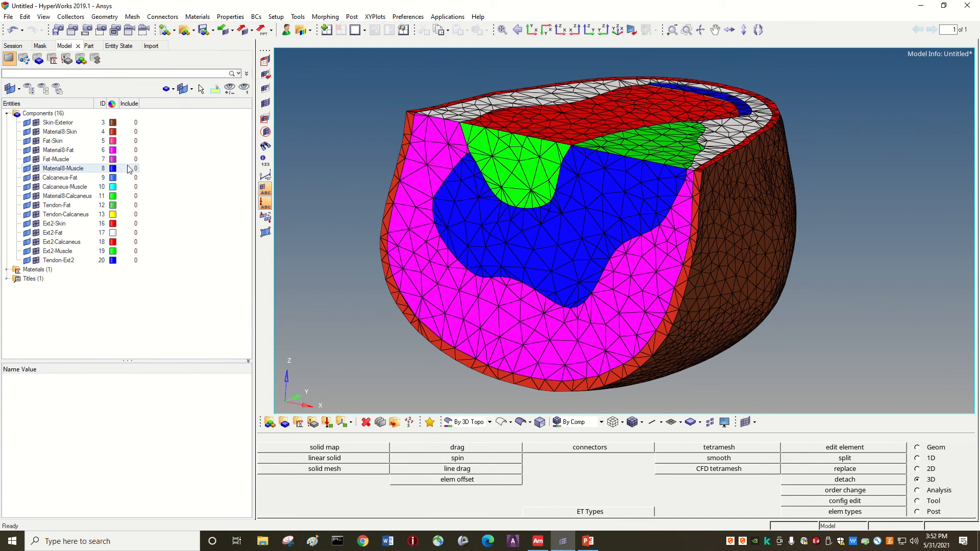
left_click(36, 151)
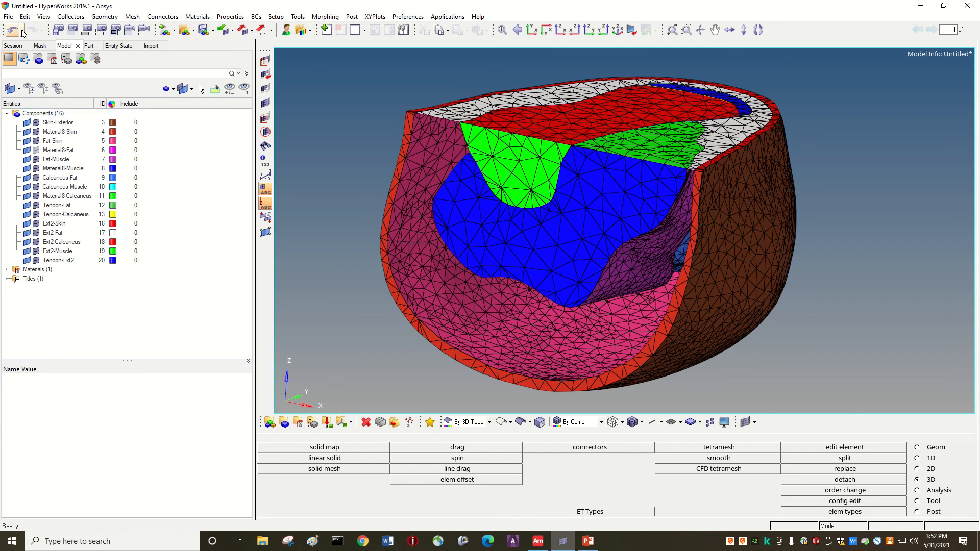
Save the work as a session named HeelSession through File > Save As > Session.
left_click(9, 17)
left_click(8, 17)
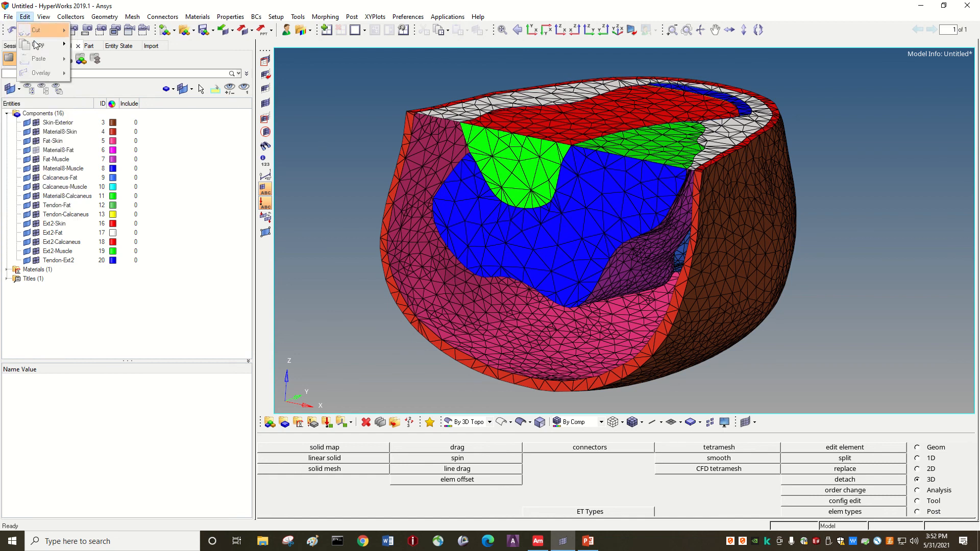
left_click(8, 17)
mouse_move(27, 77)
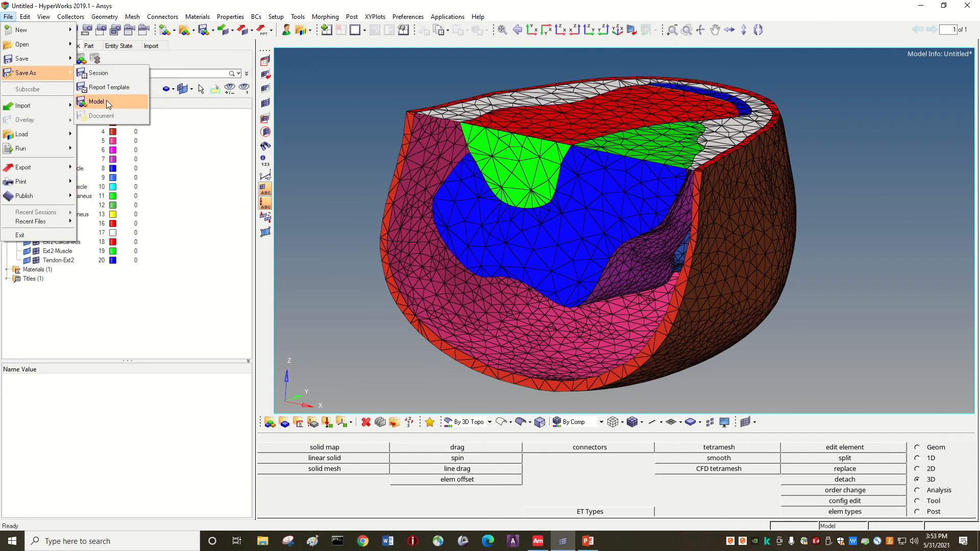
left_click(105, 74)
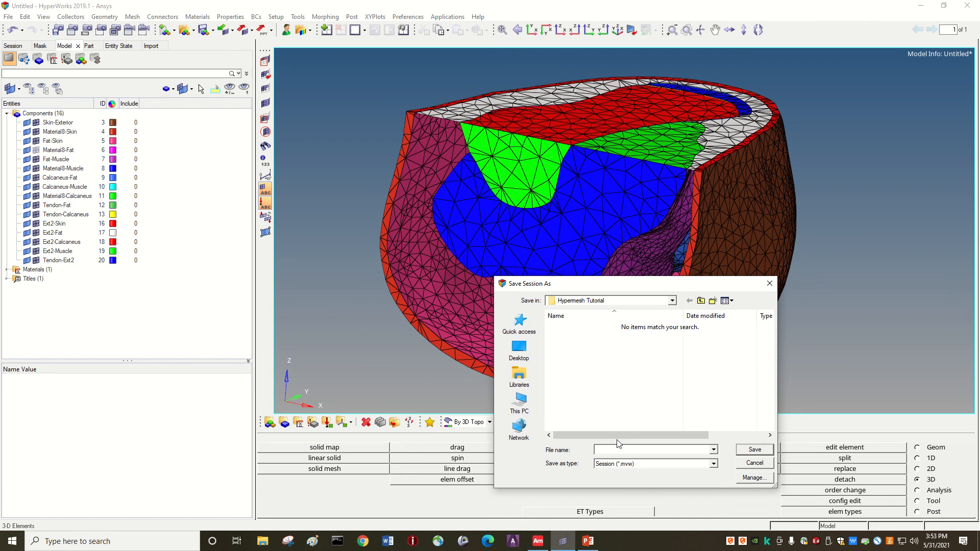
type("Heel")
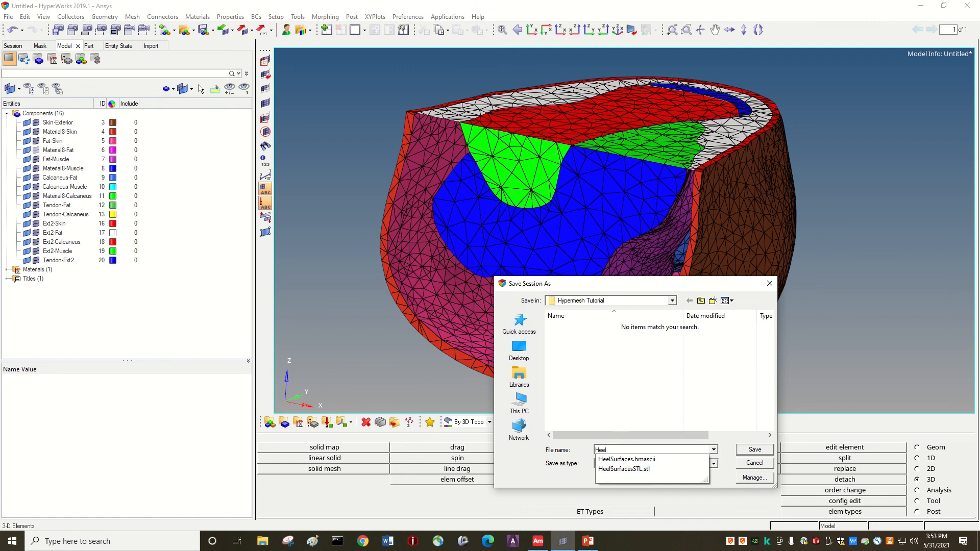
type("Session")
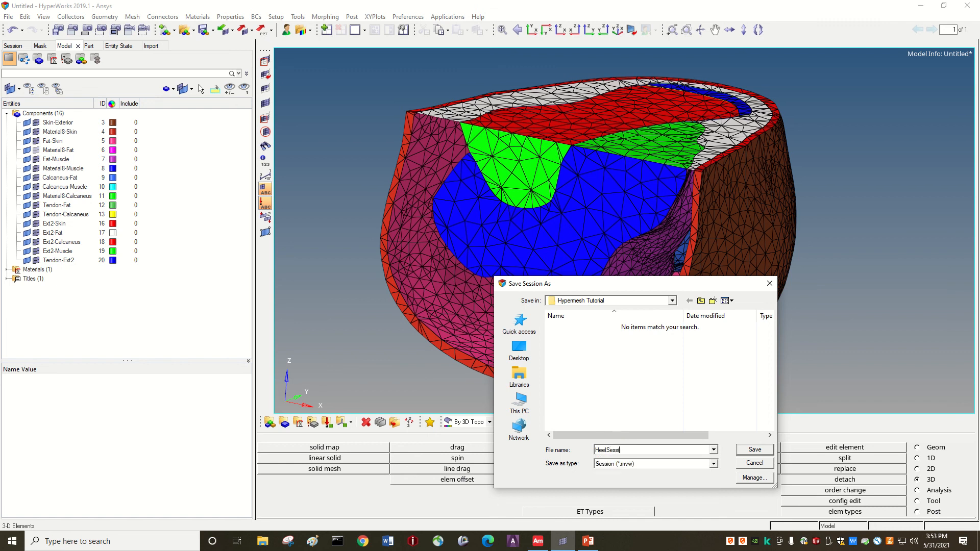
left_click(750, 455)
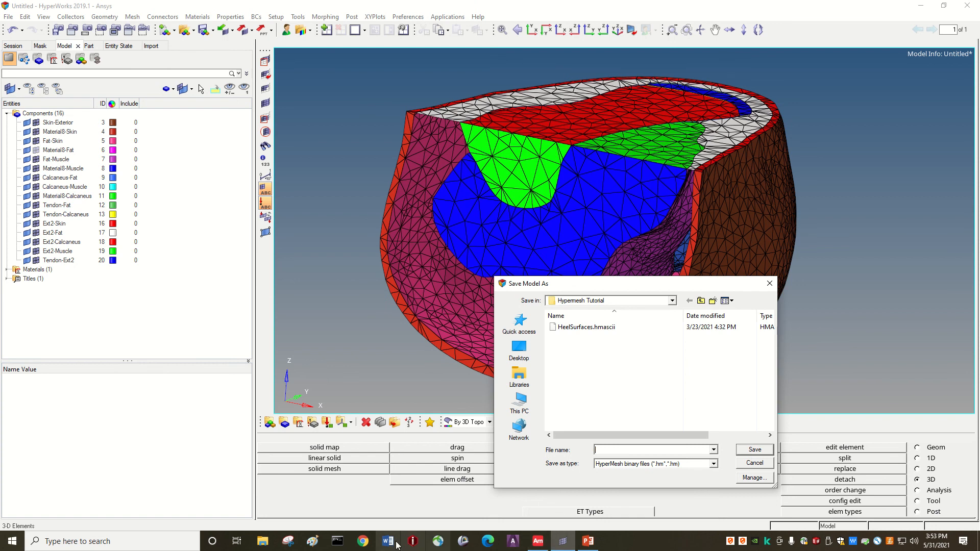
Check the contents of the Desktop's Hypermesh Tutorial folder in File Explorer.
left_click(262, 541)
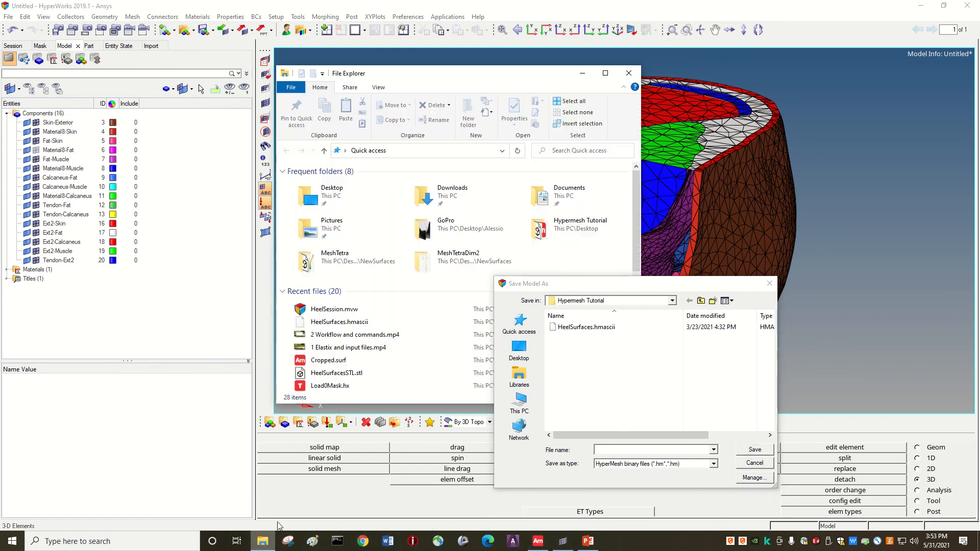
double_click(326, 195)
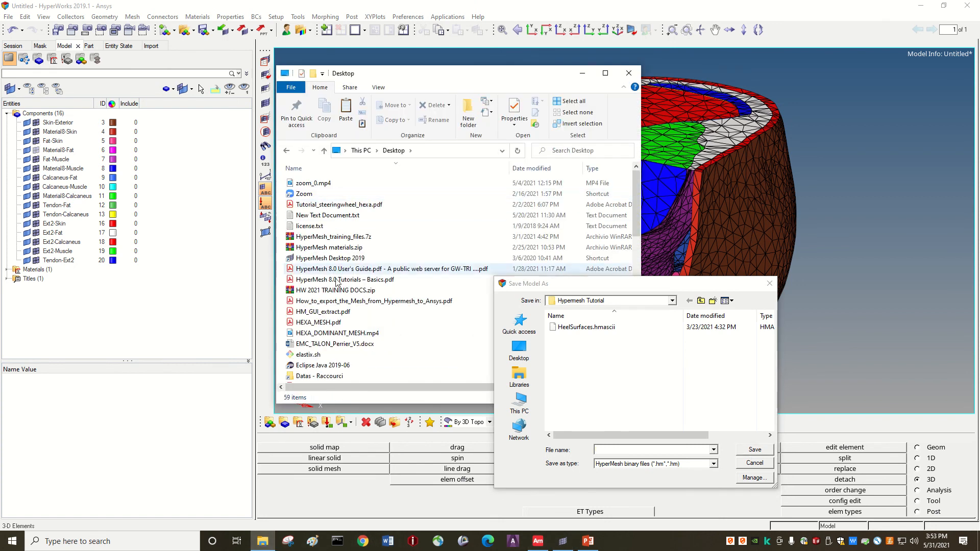
scroll(328, 315, "down", 3)
scroll(326, 318, "down", 2)
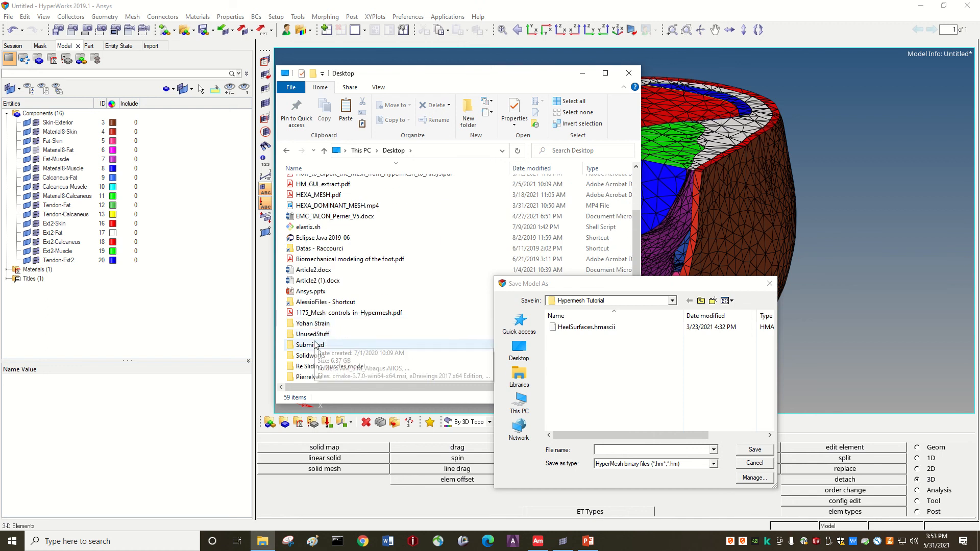
scroll(313, 338, "up", 3)
scroll(313, 341, "up", 1)
scroll(313, 334, "down", 7)
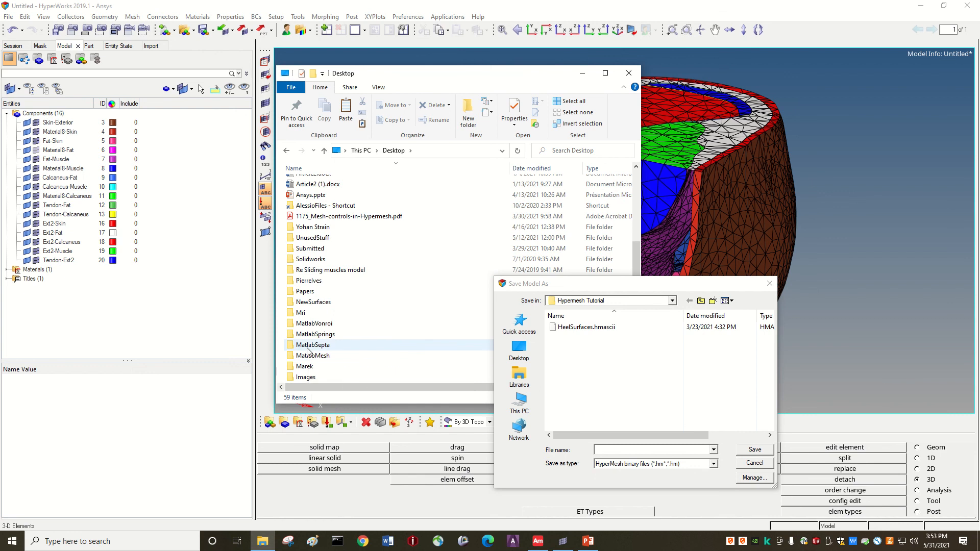
scroll(306, 349, "down", 1)
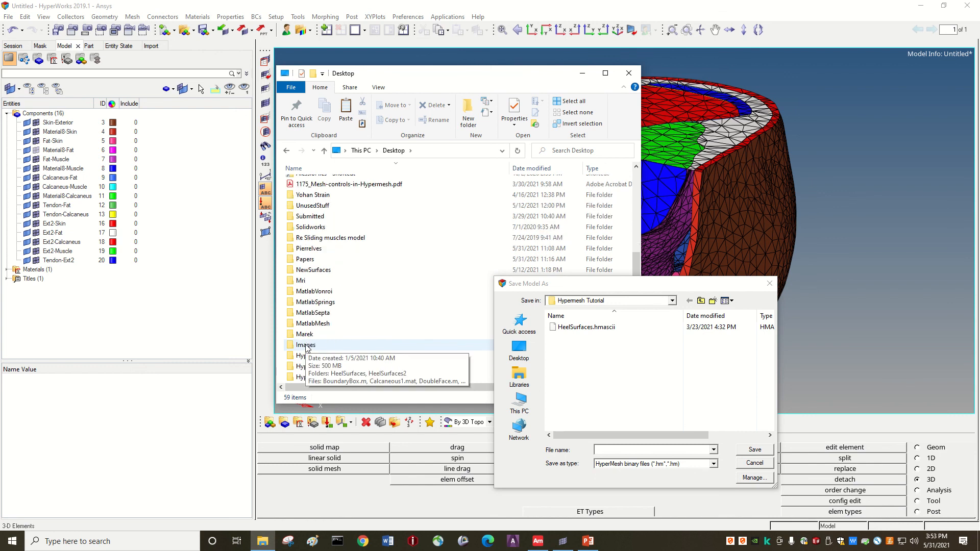
left_click(319, 378)
double_click(319, 378)
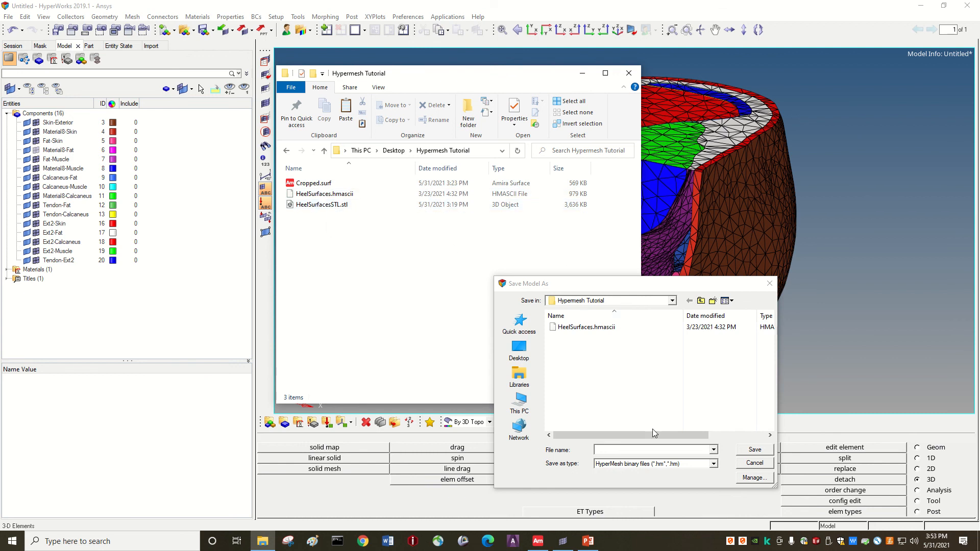
Save the model as HeelSession with file type All files, then minimize HyperWorks.
left_click(623, 450)
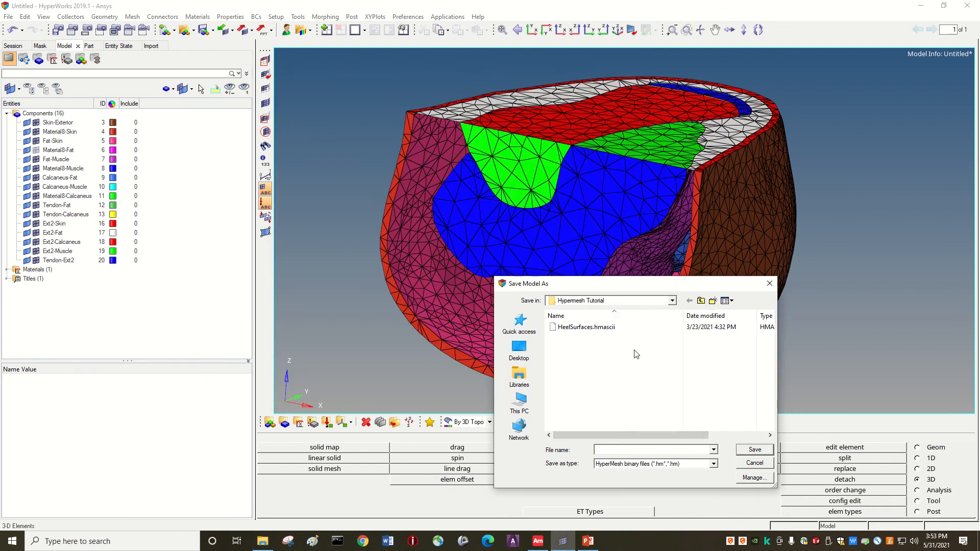
type("H")
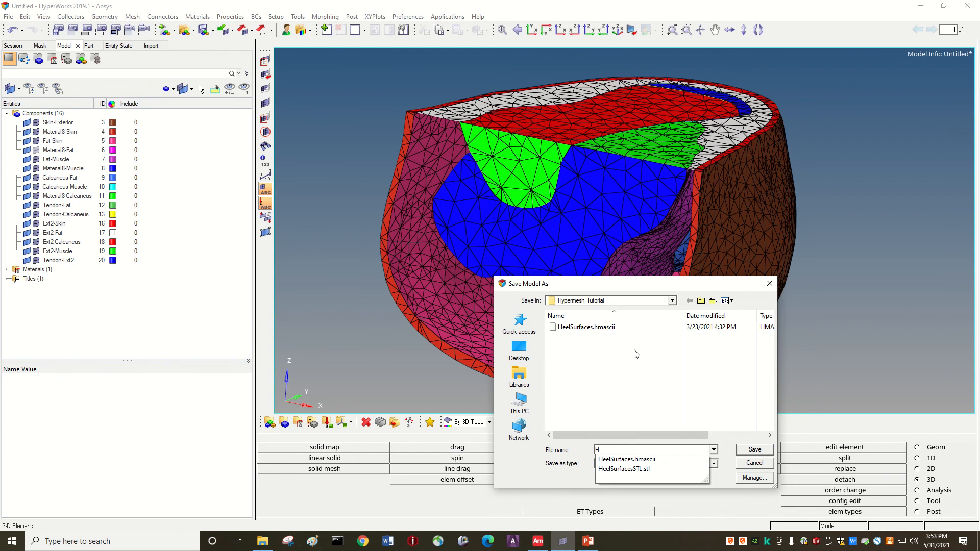
type("eelSurfaces")
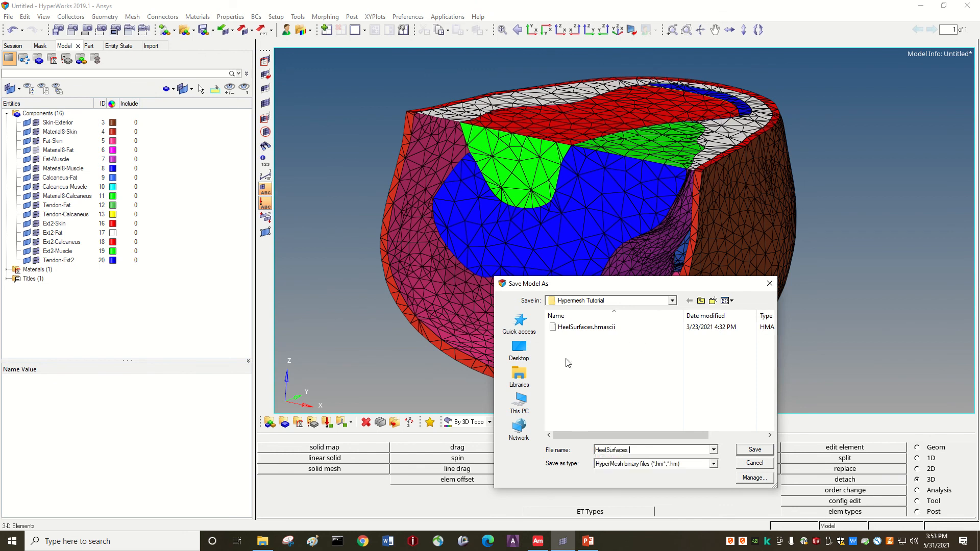
key("BackSpace")
key("BackSpace")
key("BackSpace")
key("BackSpace")
key("BackSpace")
key("BackSpace")
key("BackSpace")
key("BackSpace")
type("ession")
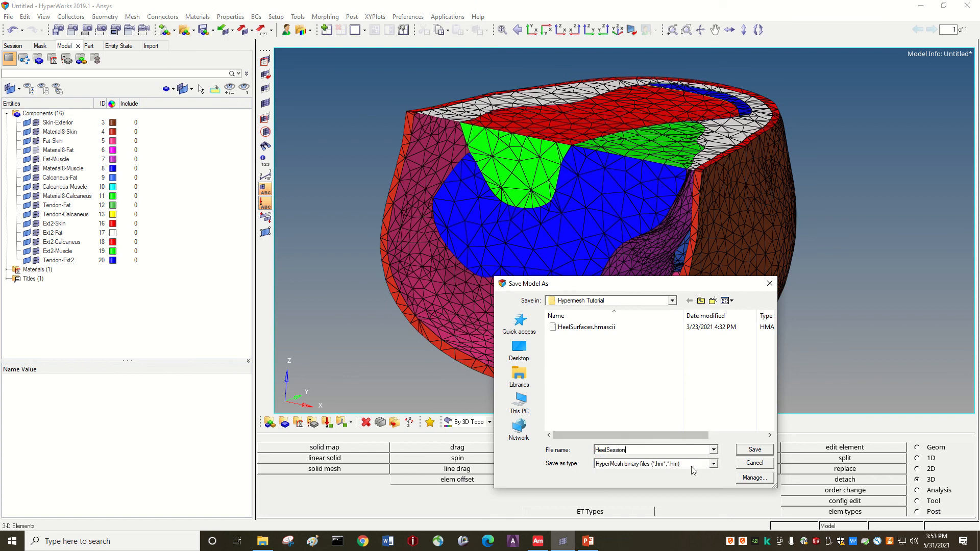
left_click(715, 463)
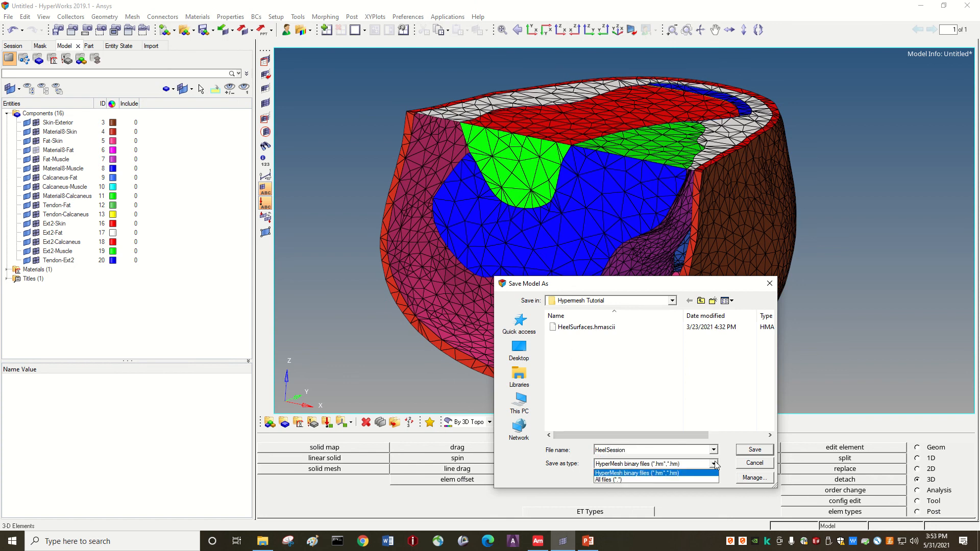
left_click(693, 480)
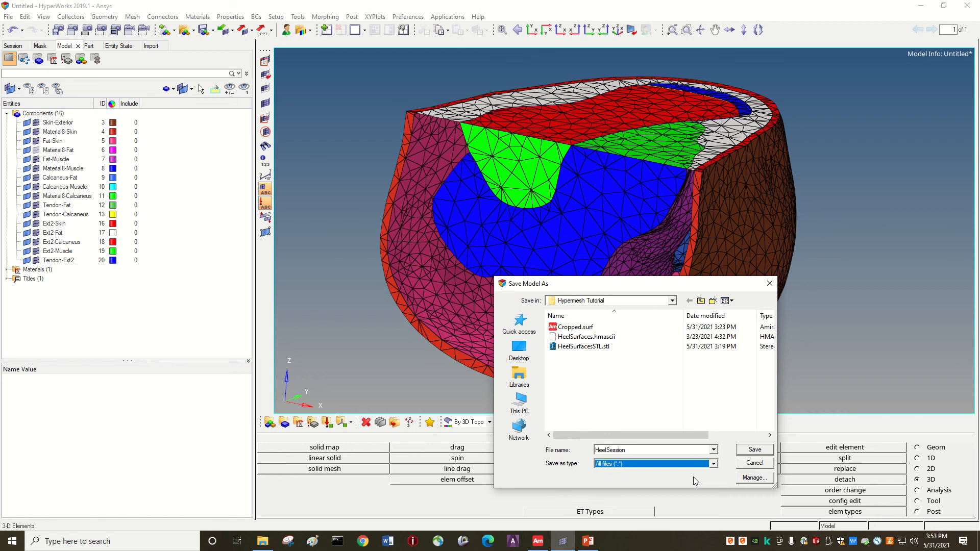
left_click(755, 449)
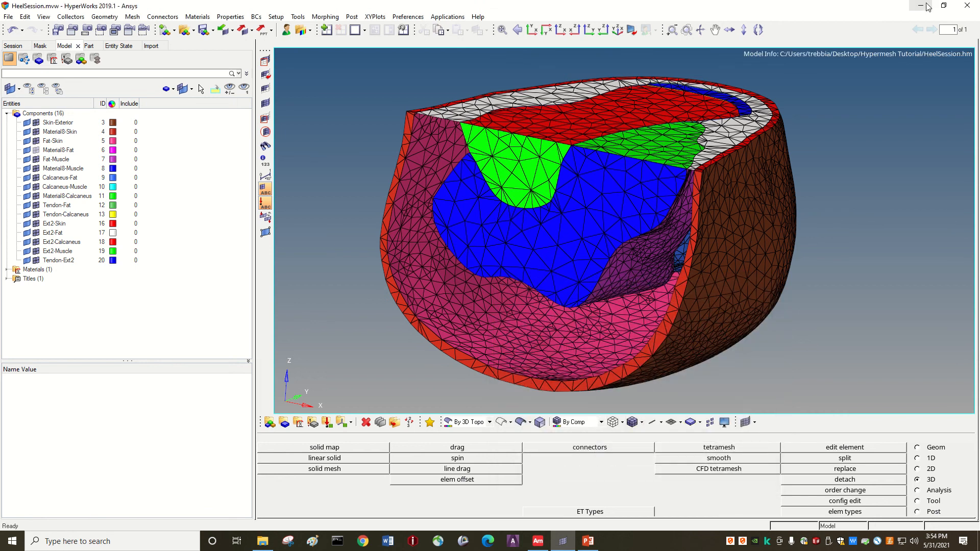
left_click(926, 7)
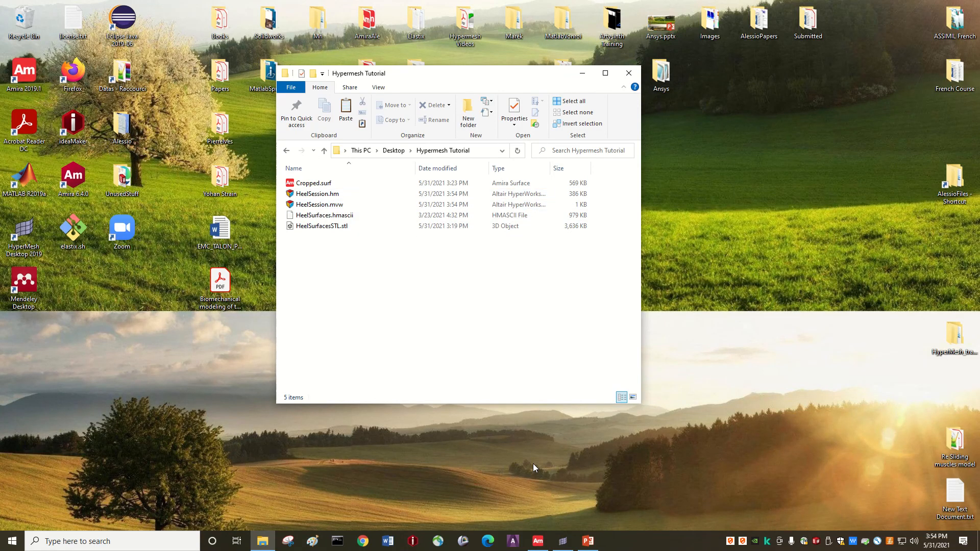
Close HyperWorks without saving the session, then reopen HeelSession.hm from File Explorer.
left_click(563, 541)
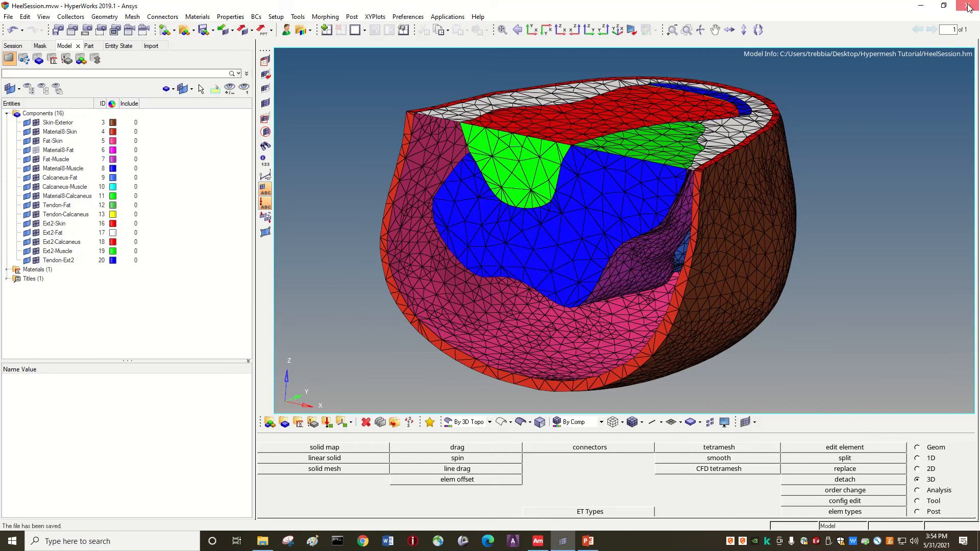
left_click(969, 6)
left_click(499, 308)
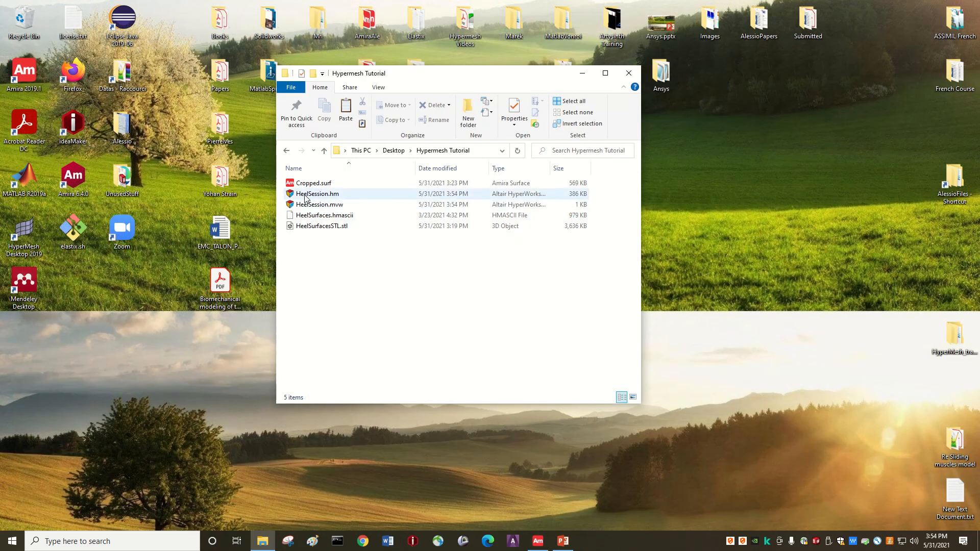
double_click(304, 196)
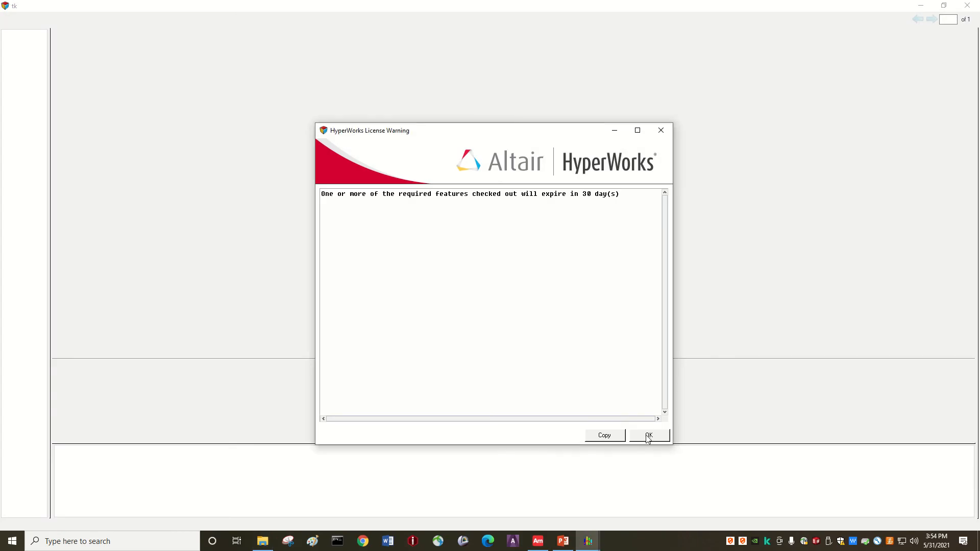
Dismiss the license expiry warning and expand Components (16) in the Model browser.
left_click(647, 437)
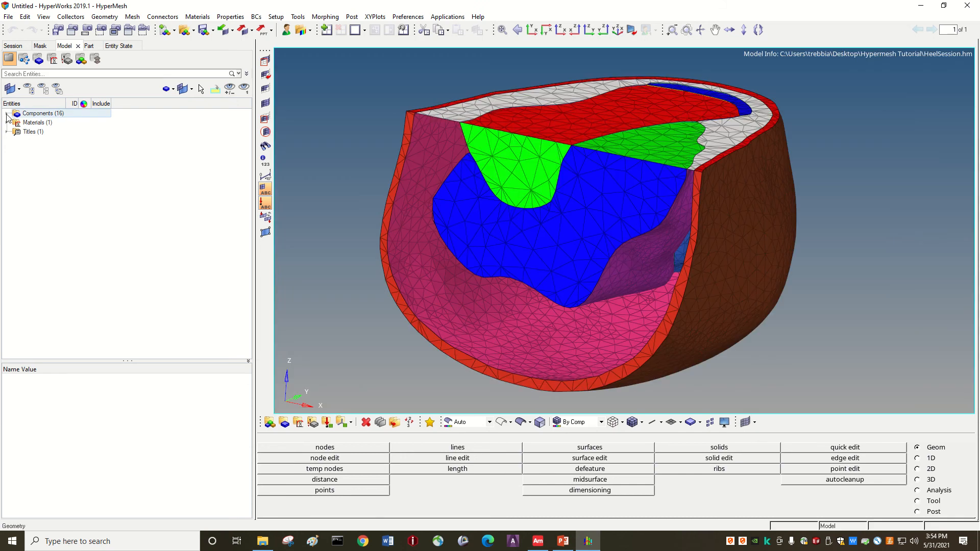
left_click(7, 114)
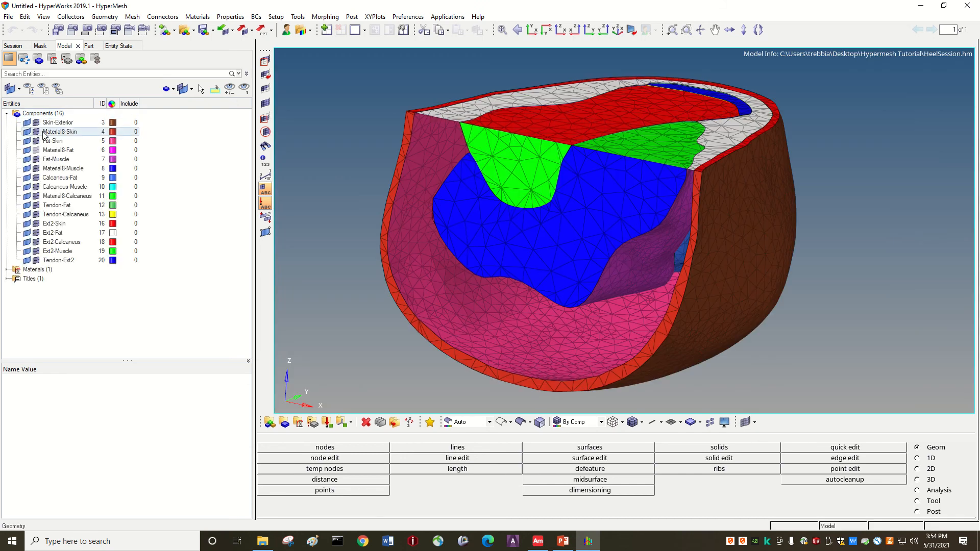